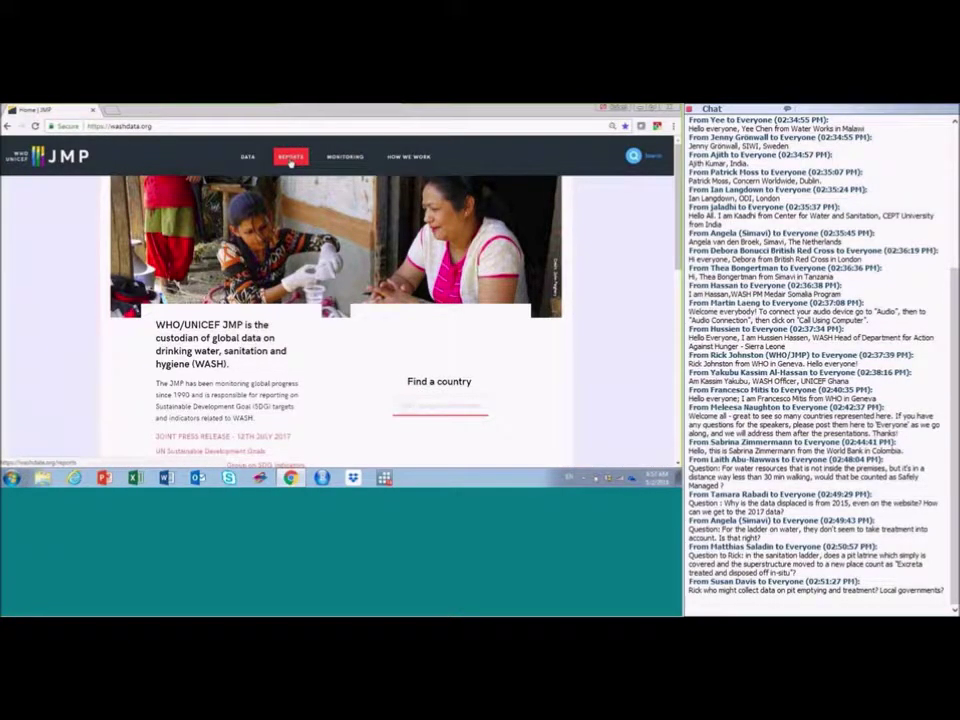
# Open the Reports page and look through the available JMP publications.
pyautogui.click(291, 162)
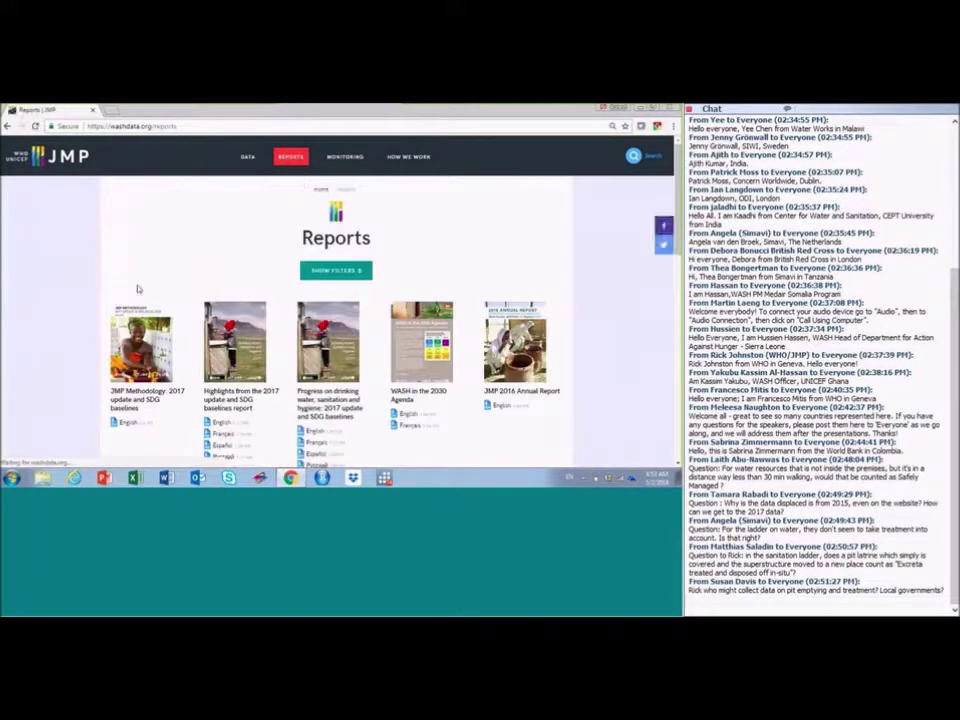
pyautogui.scroll(-3, 138, 289)
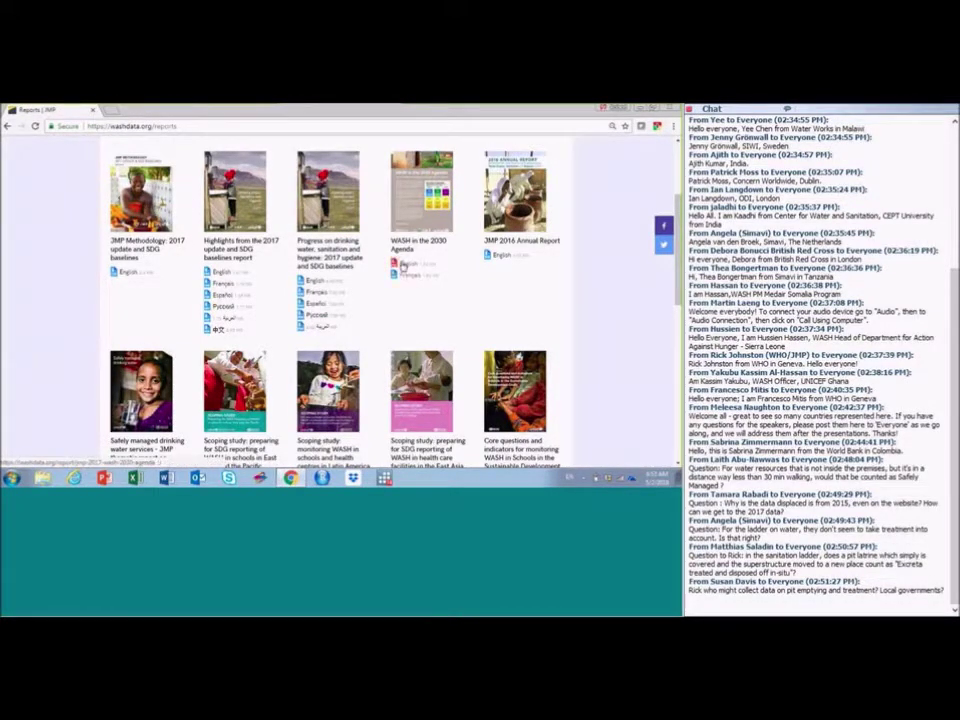
pyautogui.scroll(-3, 403, 265)
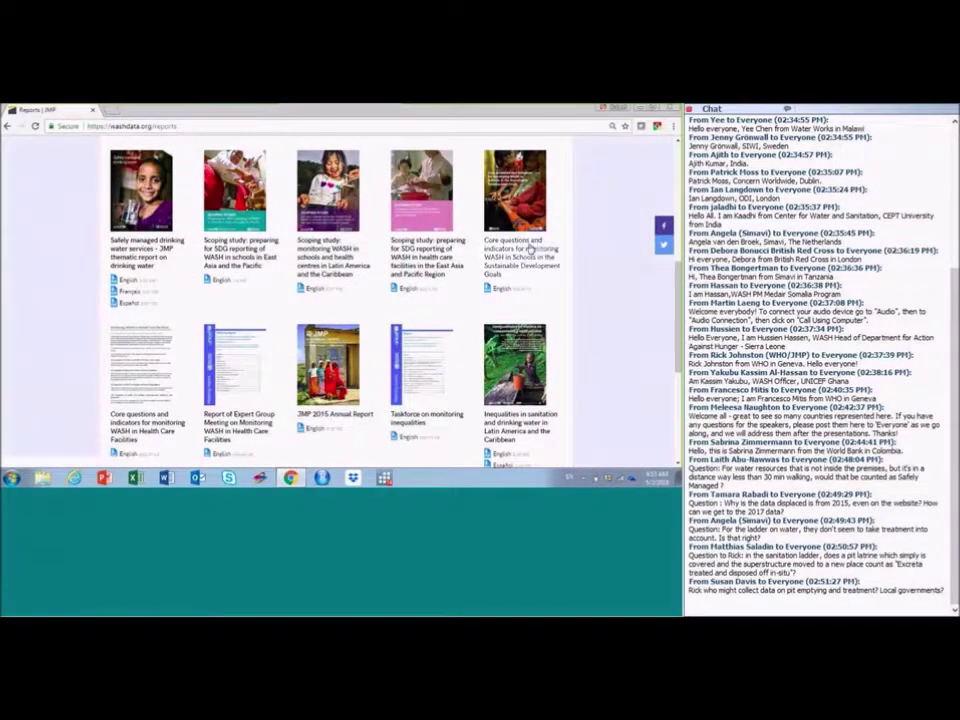
pyautogui.click(230, 432)
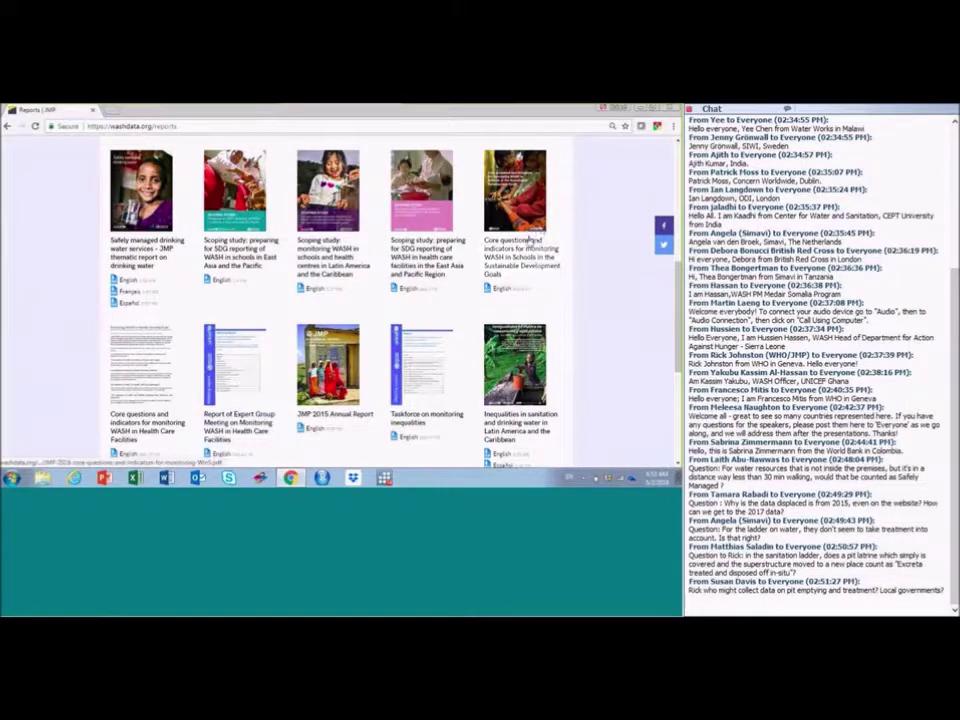
pyautogui.scroll(3, 569, 353)
pyautogui.scroll(5, 569, 353)
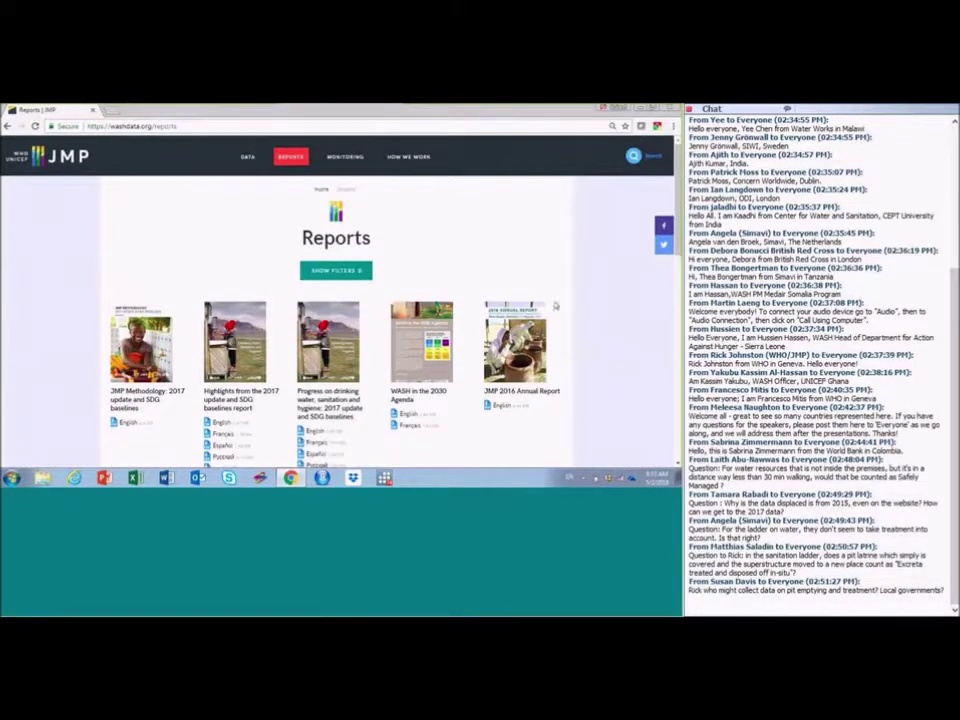
# Look over the topics offered under Monitoring and How We Work without opening any of them.
pyautogui.moveTo(343, 166)
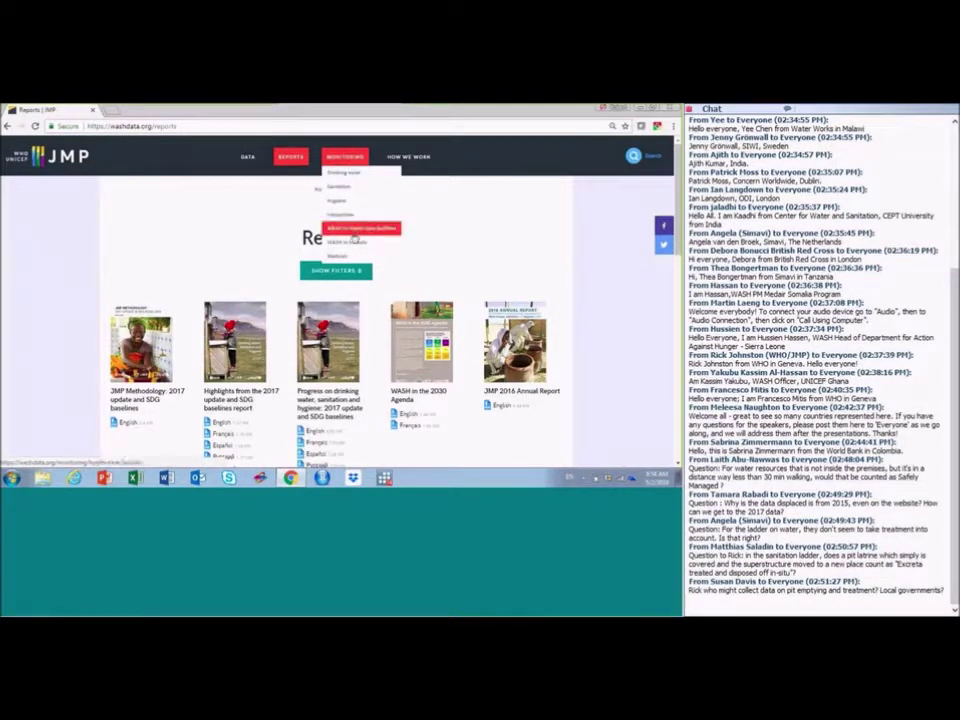
pyautogui.moveTo(354, 213)
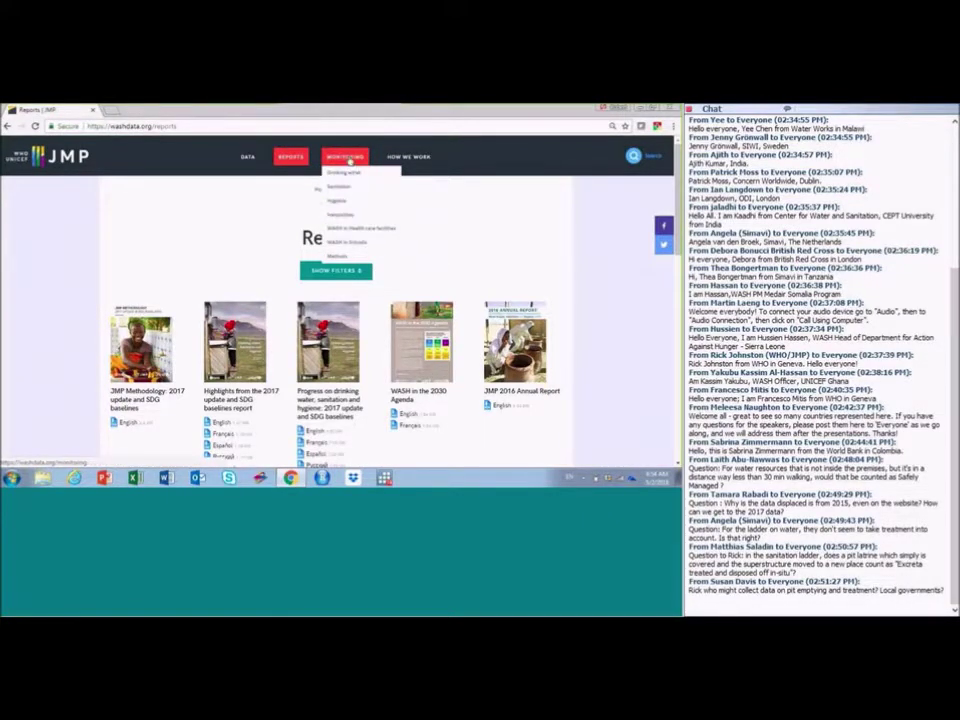
pyautogui.moveTo(410, 163)
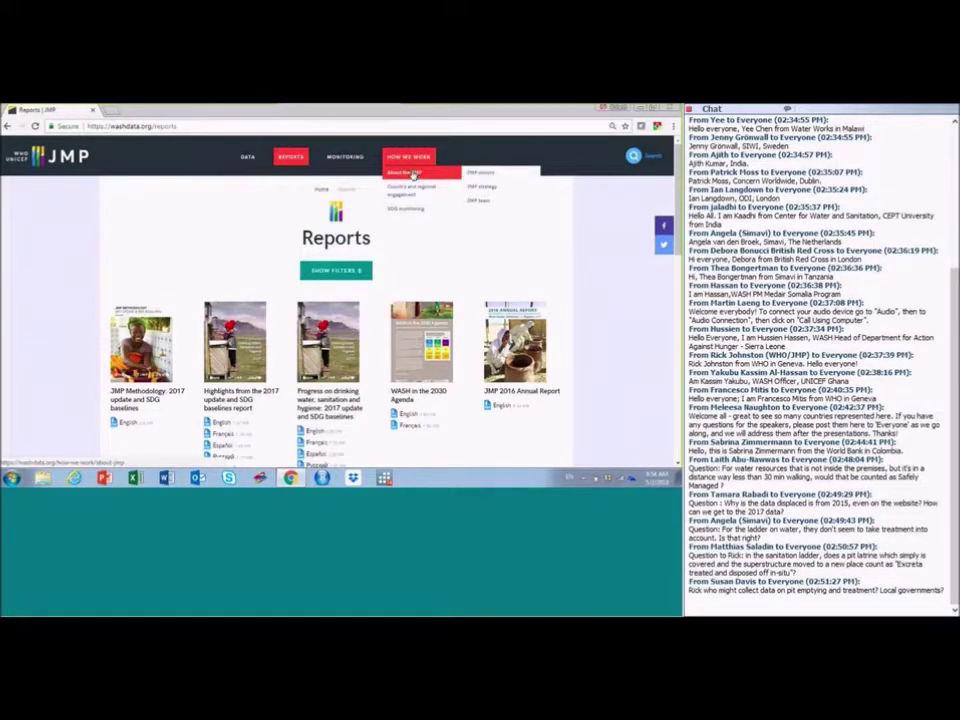
pyautogui.moveTo(417, 201)
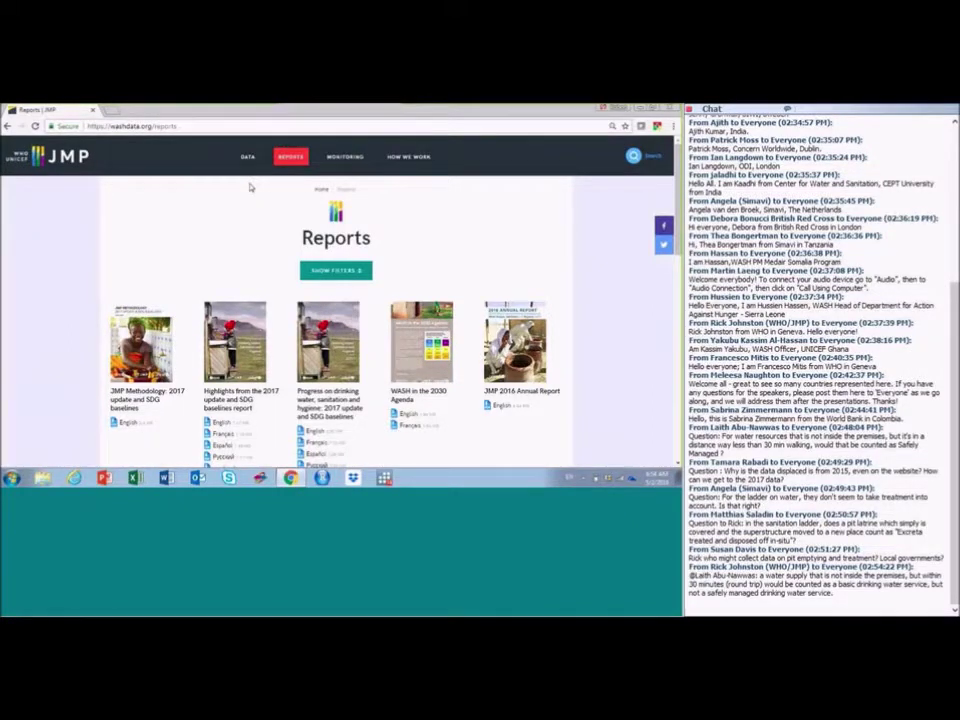
# Go to the Data page, read the help tips on getting the most out of the data, and close them.
pyautogui.click(247, 157)
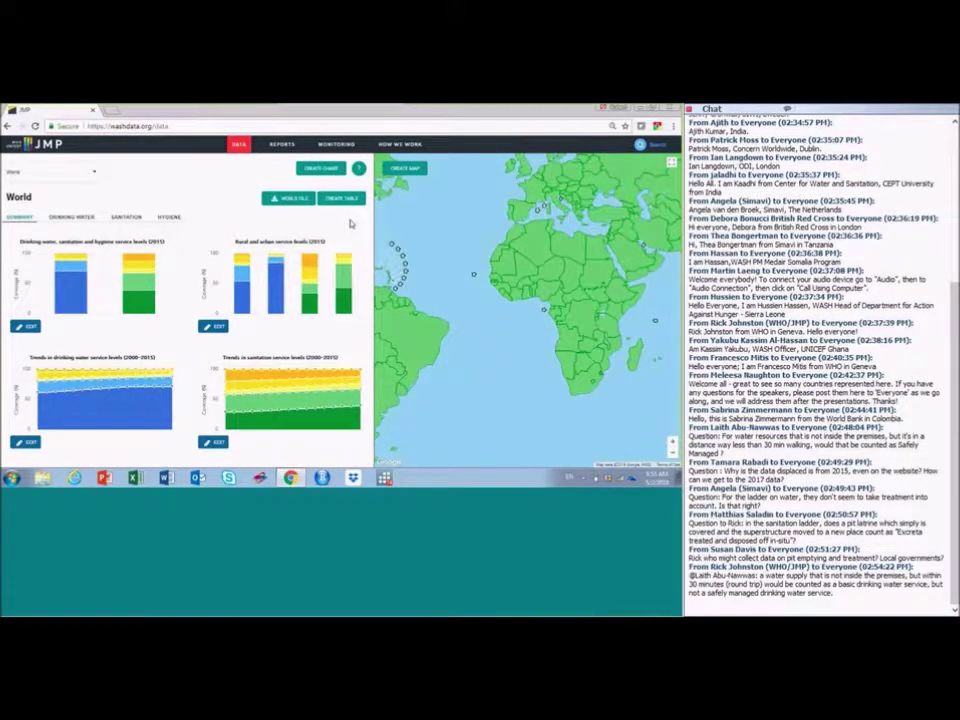
pyautogui.click(359, 170)
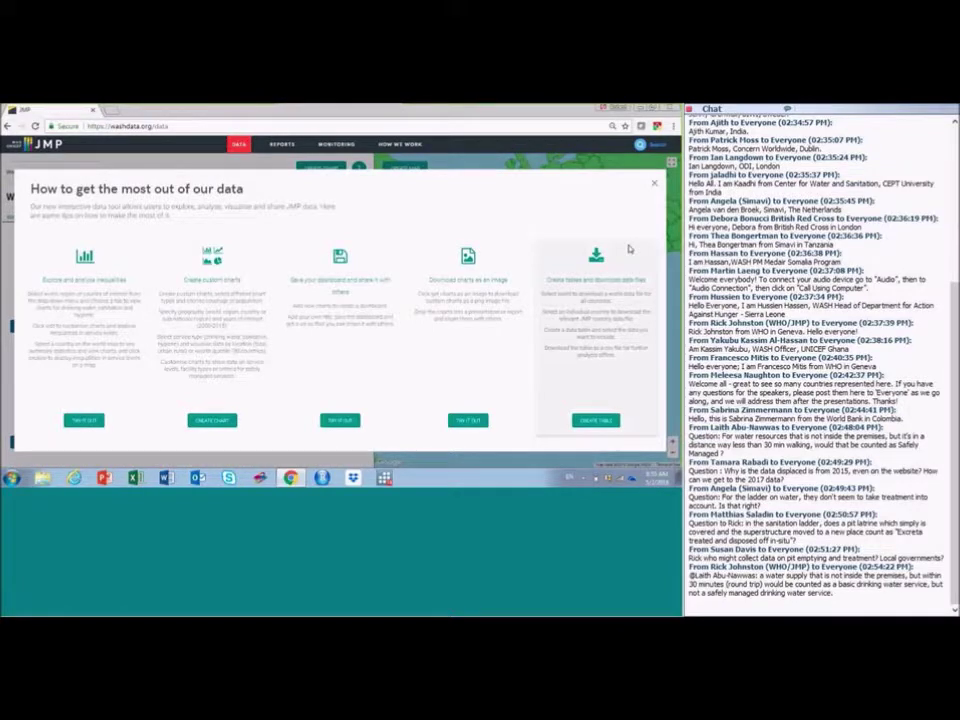
pyautogui.click(654, 185)
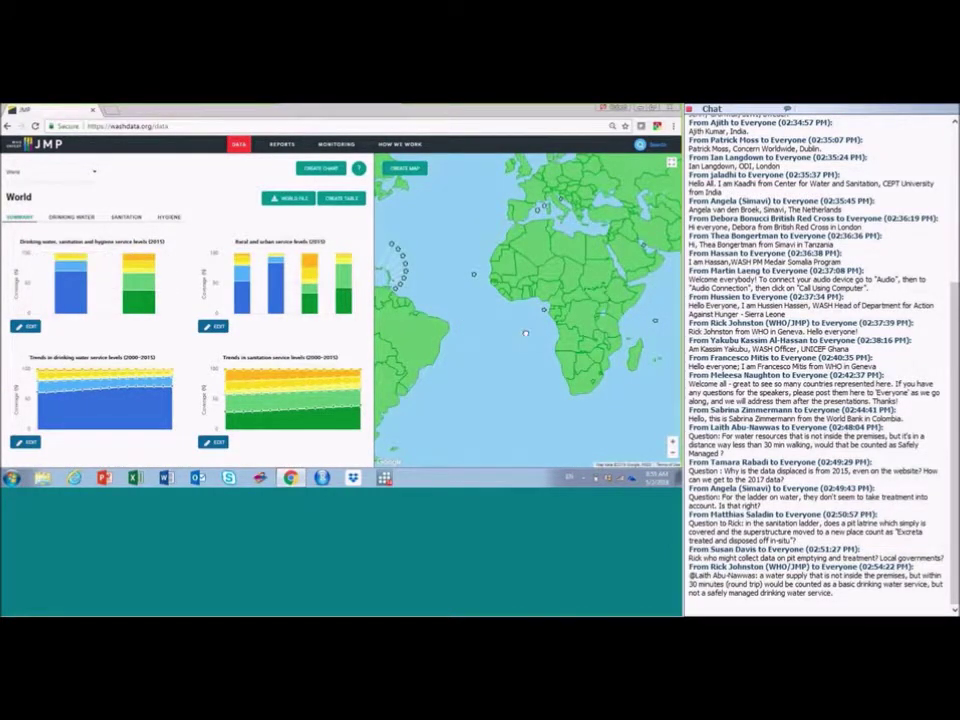
# Select Nigeria on the world map and inspect its summary chart of drinking water, sanitation and hygiene service levels.
pyautogui.moveTo(492, 308); pyautogui.dragTo(520, 285)
pyautogui.moveTo(576, 270)
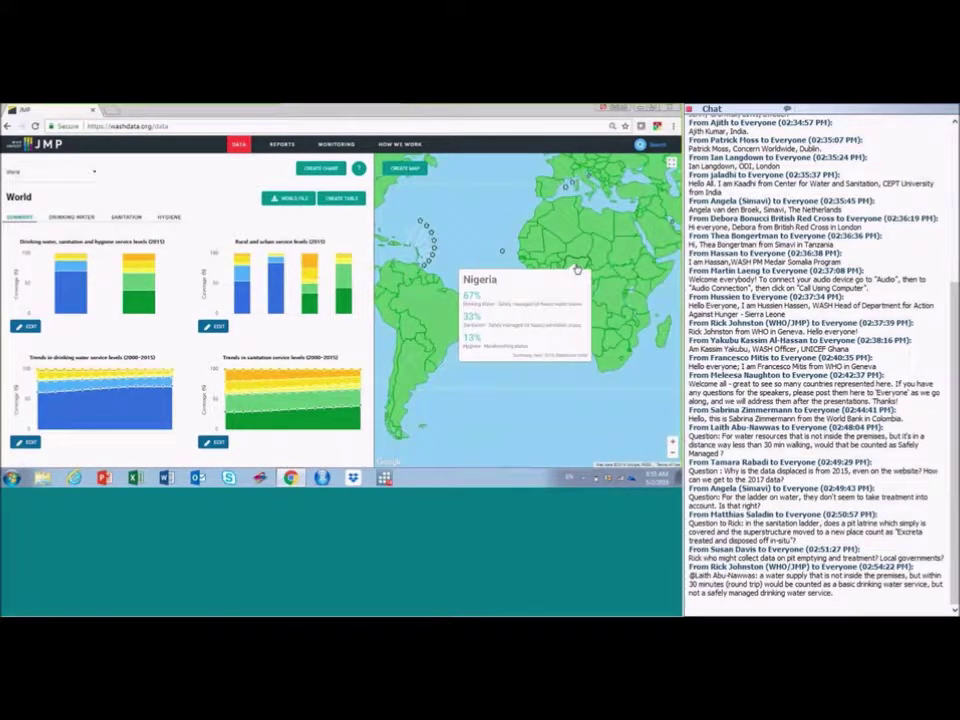
pyautogui.click(576, 270)
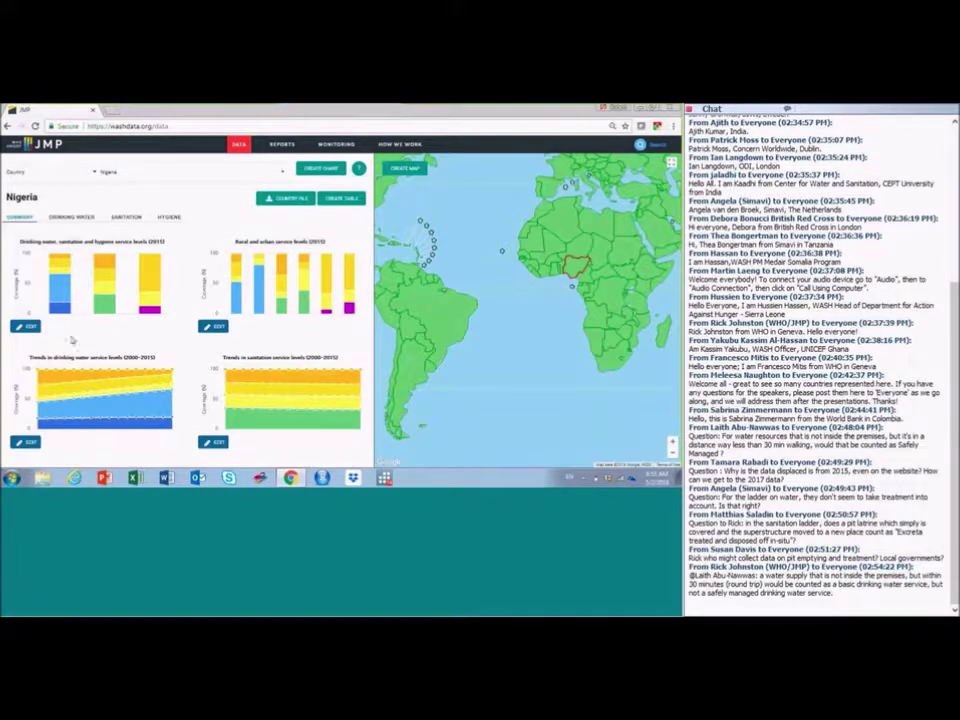
pyautogui.moveTo(62, 300)
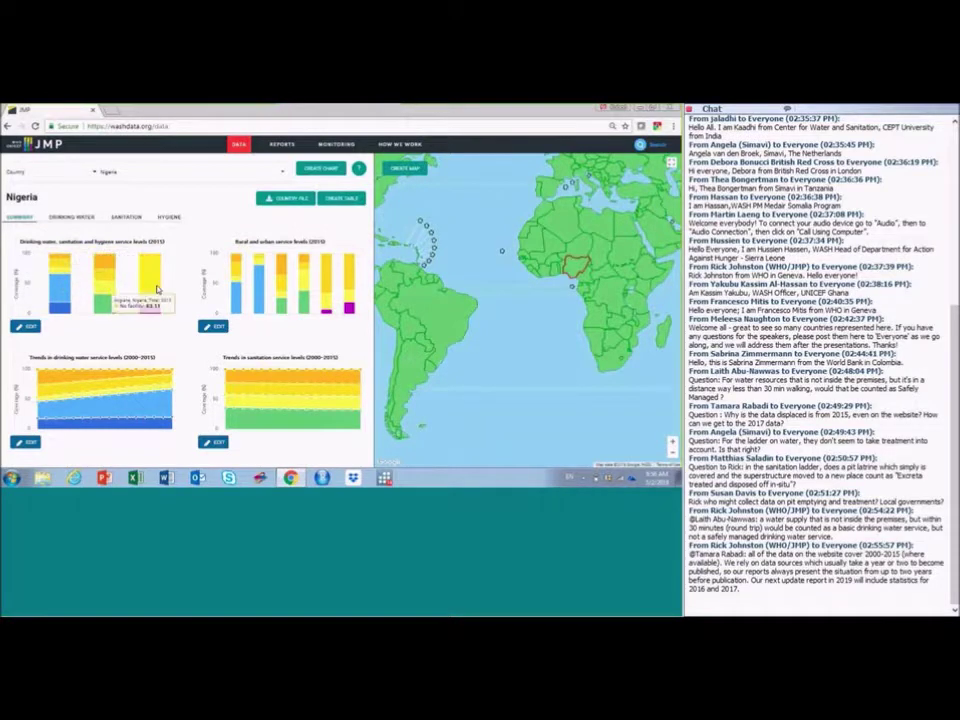
# View Nigeria's drinking water, sanitation and hygiene charts one after another.
pyautogui.click(86, 221)
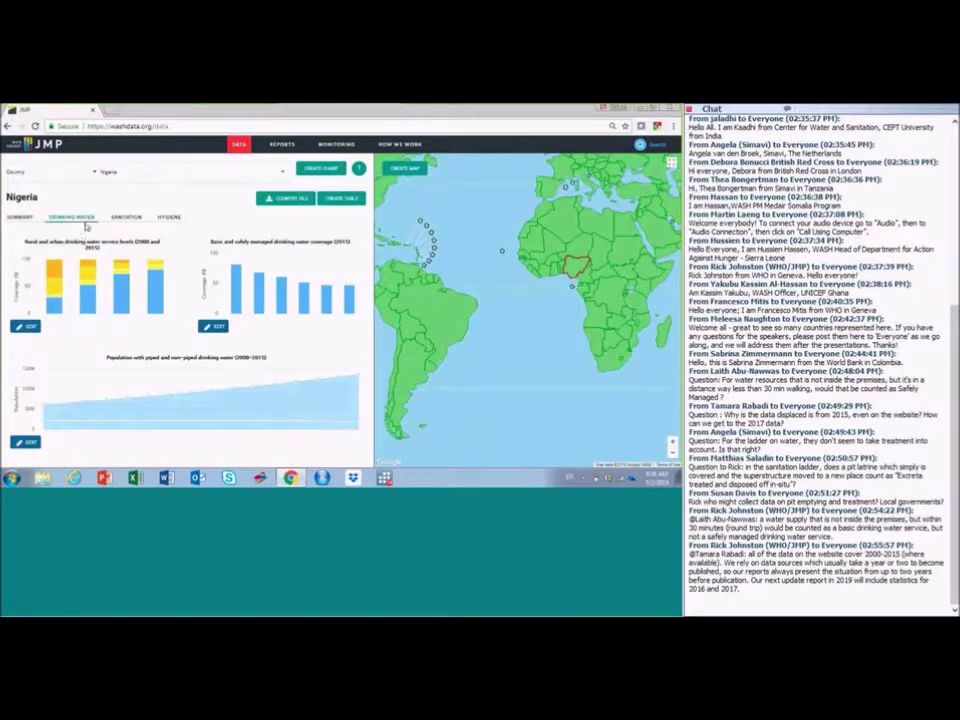
pyautogui.click(126, 218)
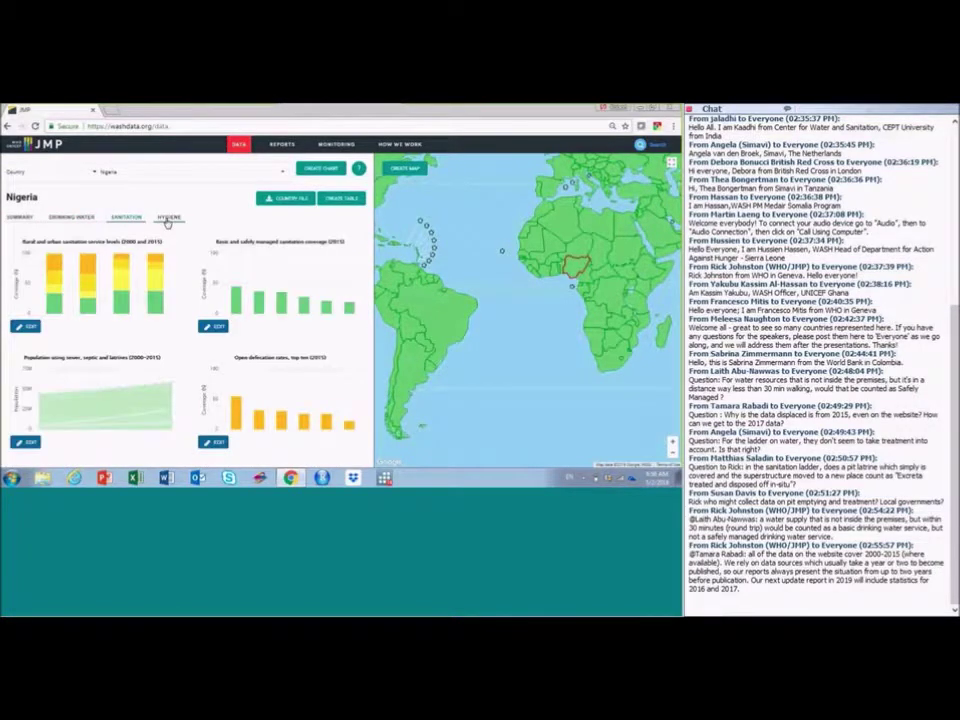
pyautogui.click(168, 221)
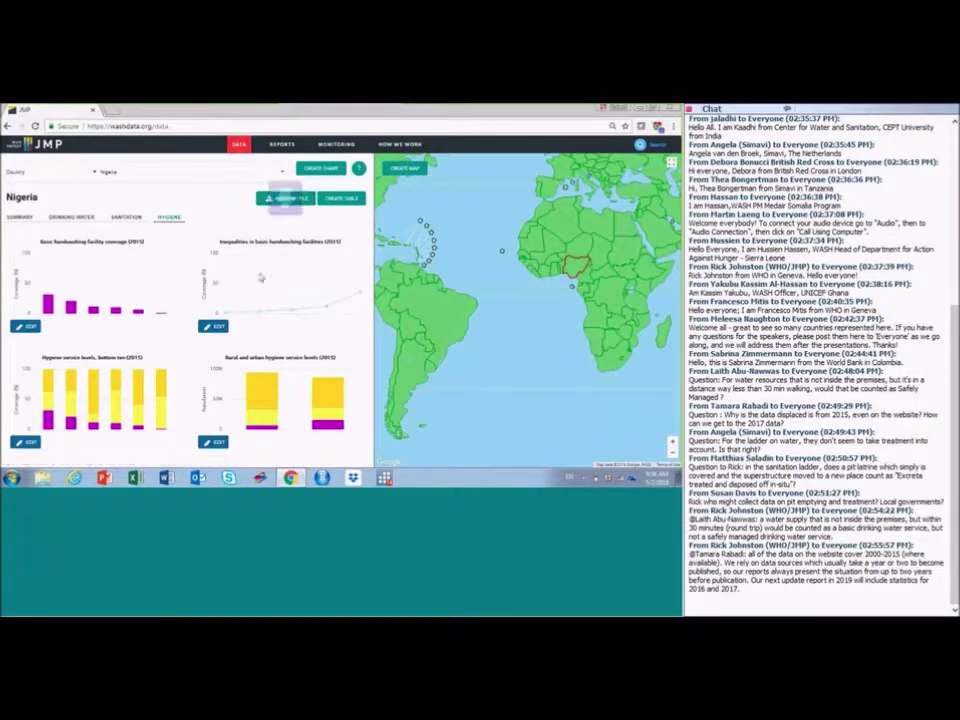
# Open the downloaded country file JMP_2017_NGA_Nigeria.xlsx from the Downloads folder and view its Introduction sheet.
pyautogui.click(42, 478)
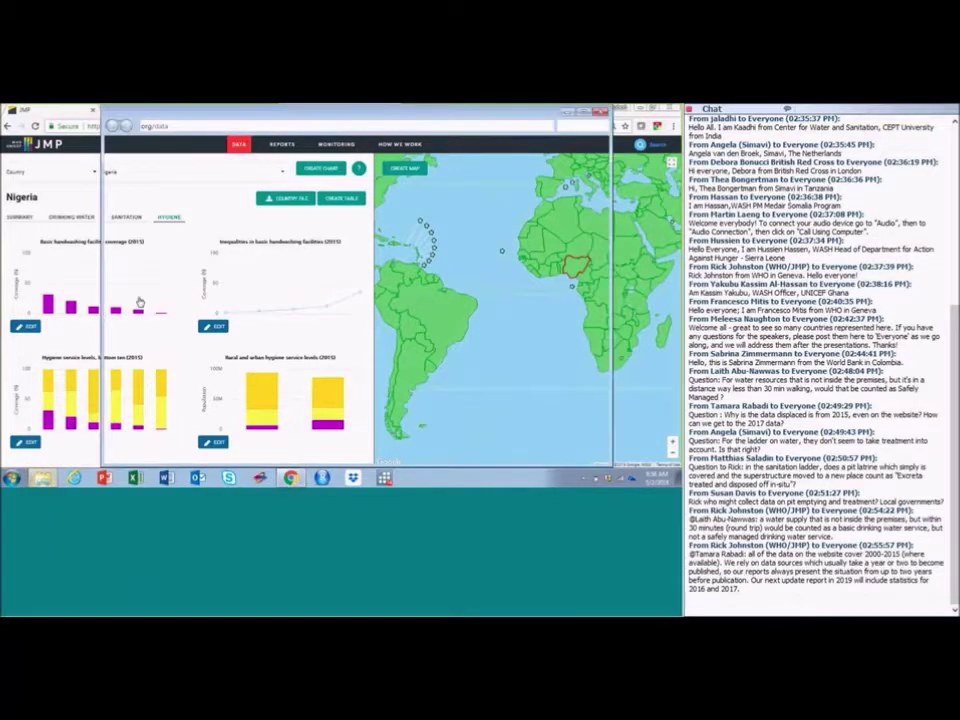
pyautogui.click(144, 184)
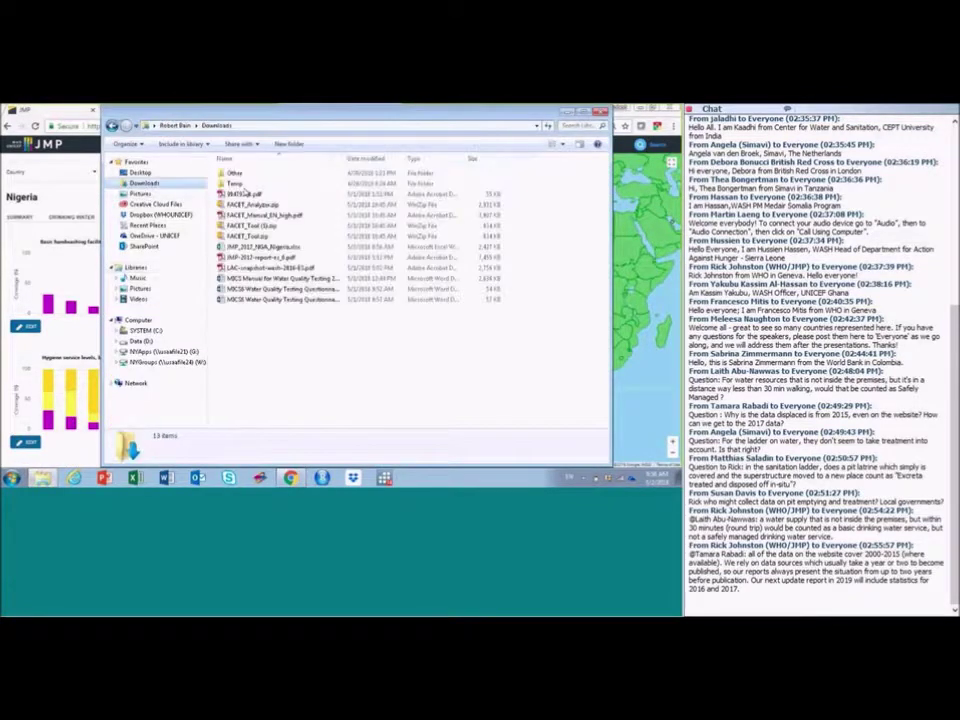
pyautogui.click(282, 247)
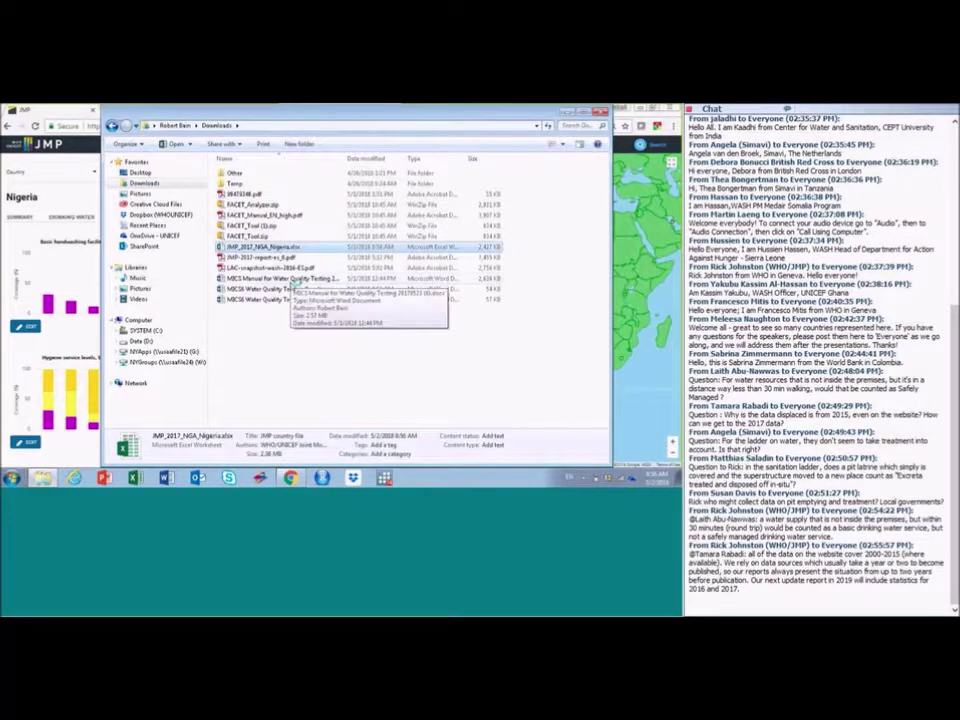
pyautogui.doubleClick(300, 247)
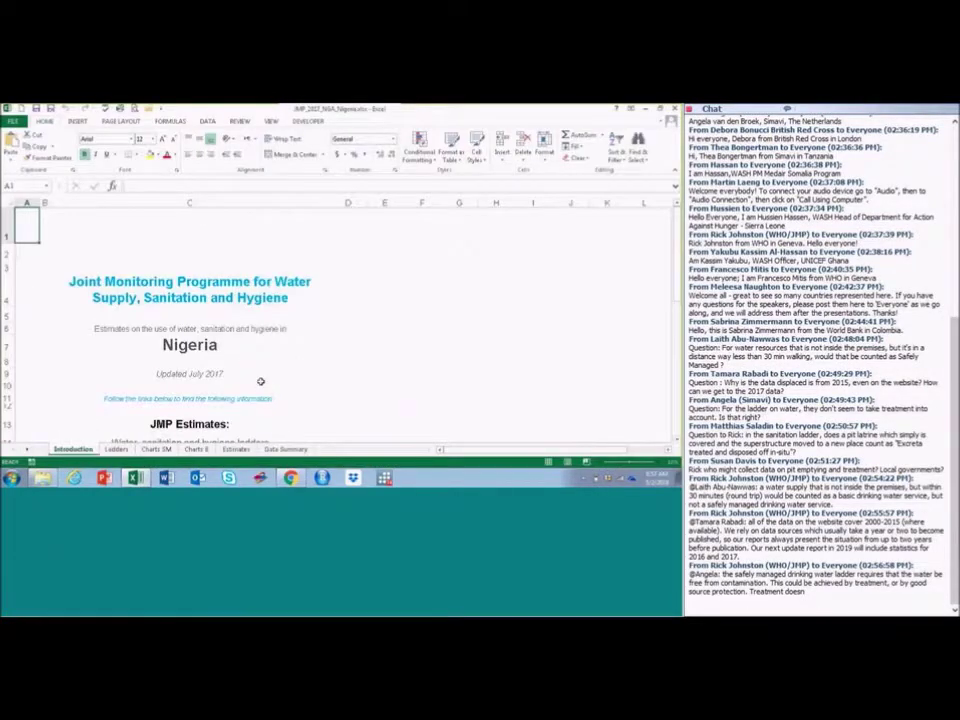
pyautogui.scroll(-1, 300, 340)
pyautogui.scroll(1, 306, 353)
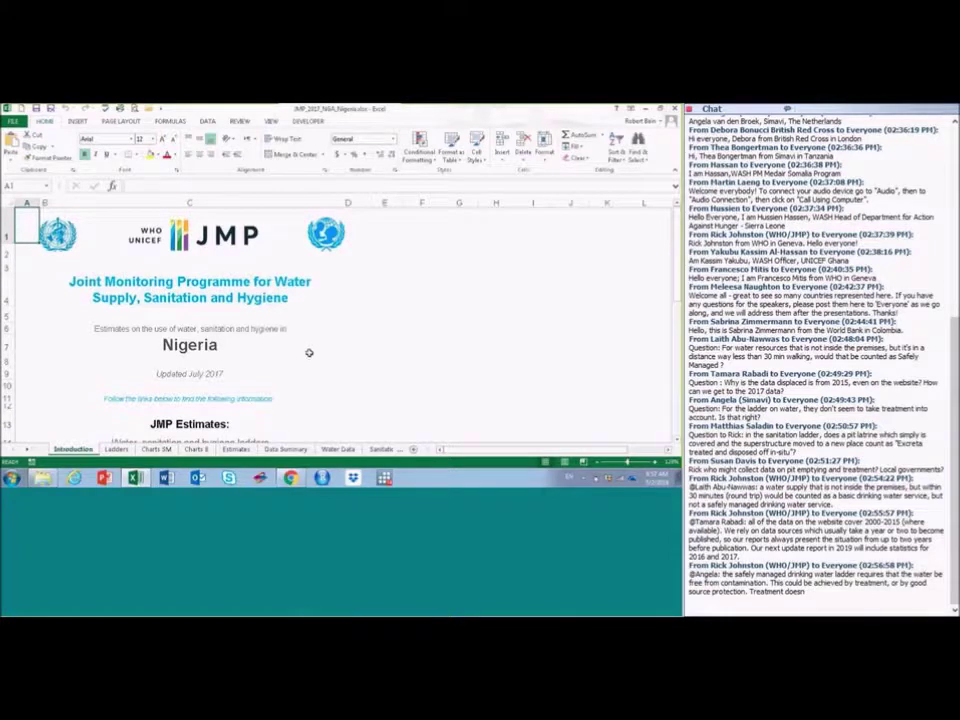
# Review the survey and census sources on the Data Summary sheet, then close the workbook and return to the JMP website.
pyautogui.click(285, 449)
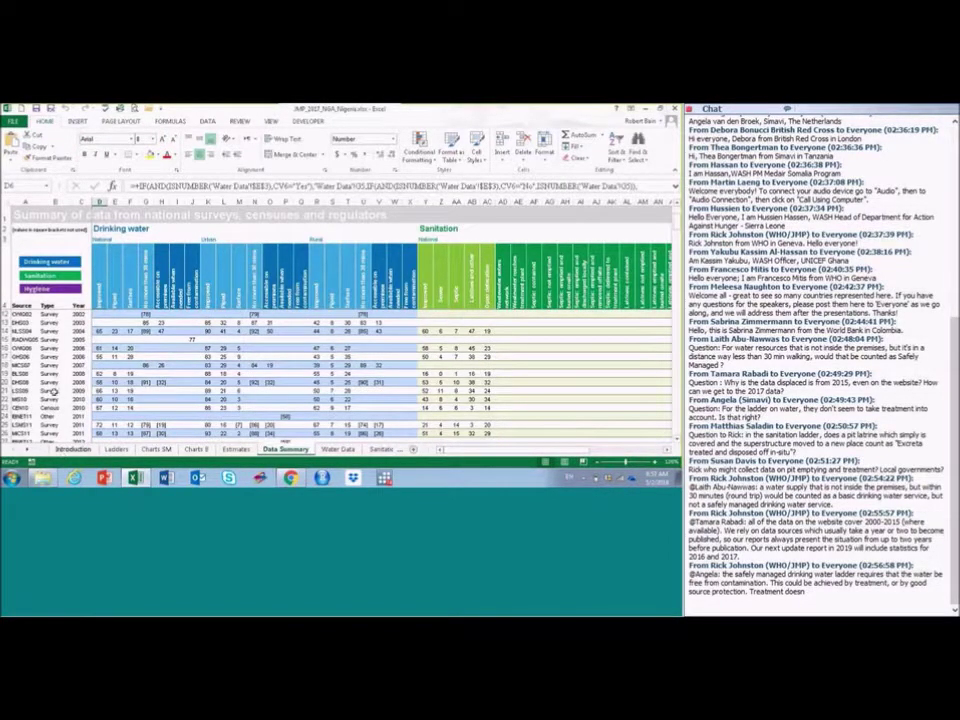
pyautogui.click(55, 382)
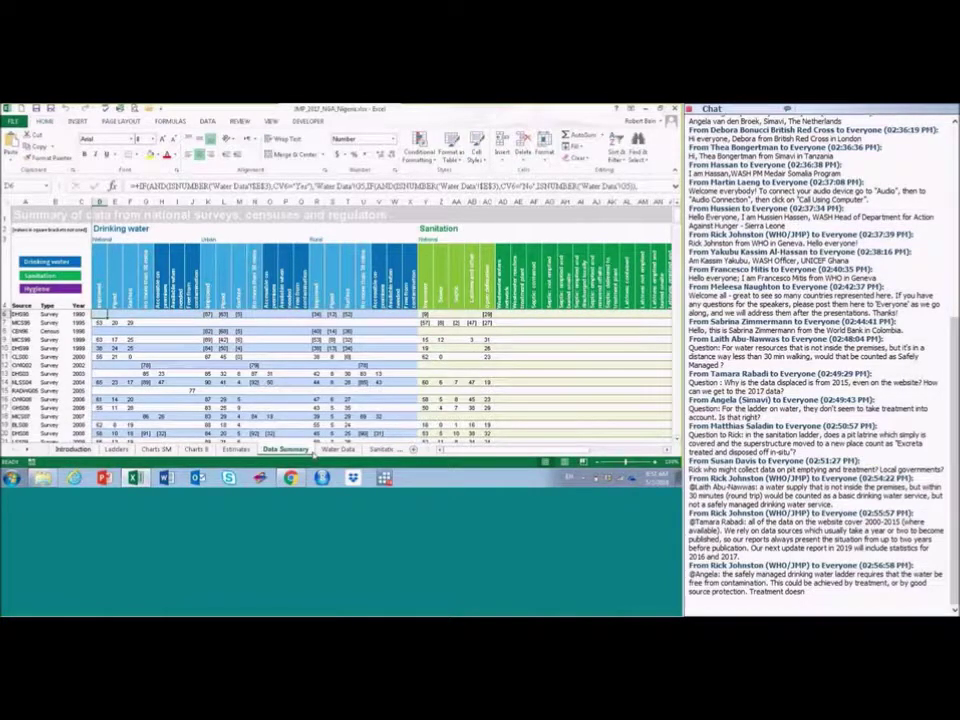
pyautogui.doubleClick(505, 111)
pyautogui.click(636, 119)
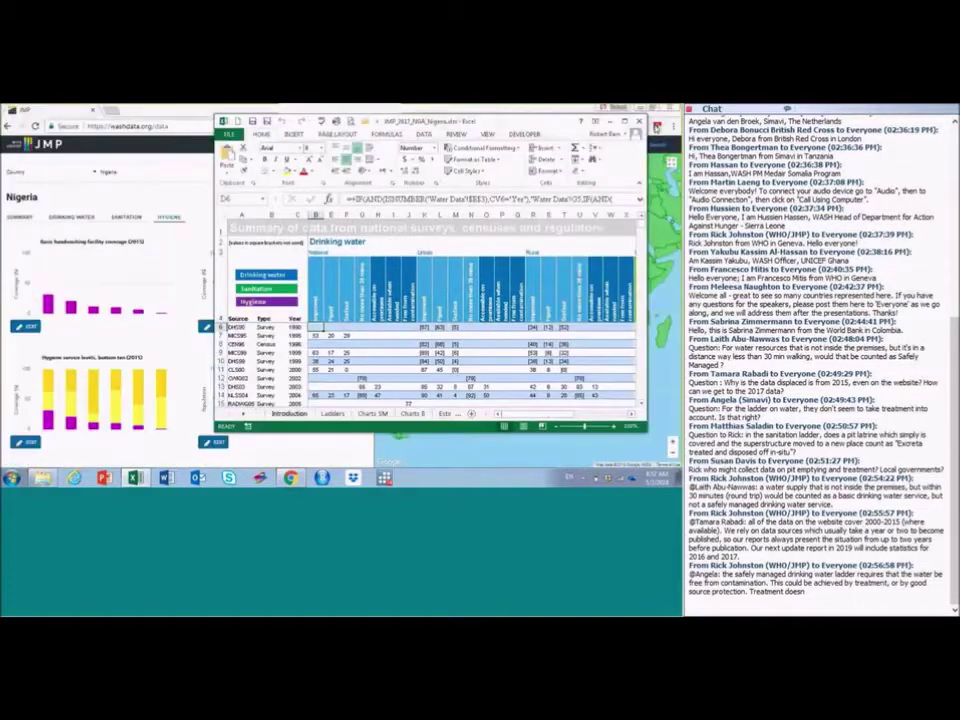
pyautogui.click(338, 302)
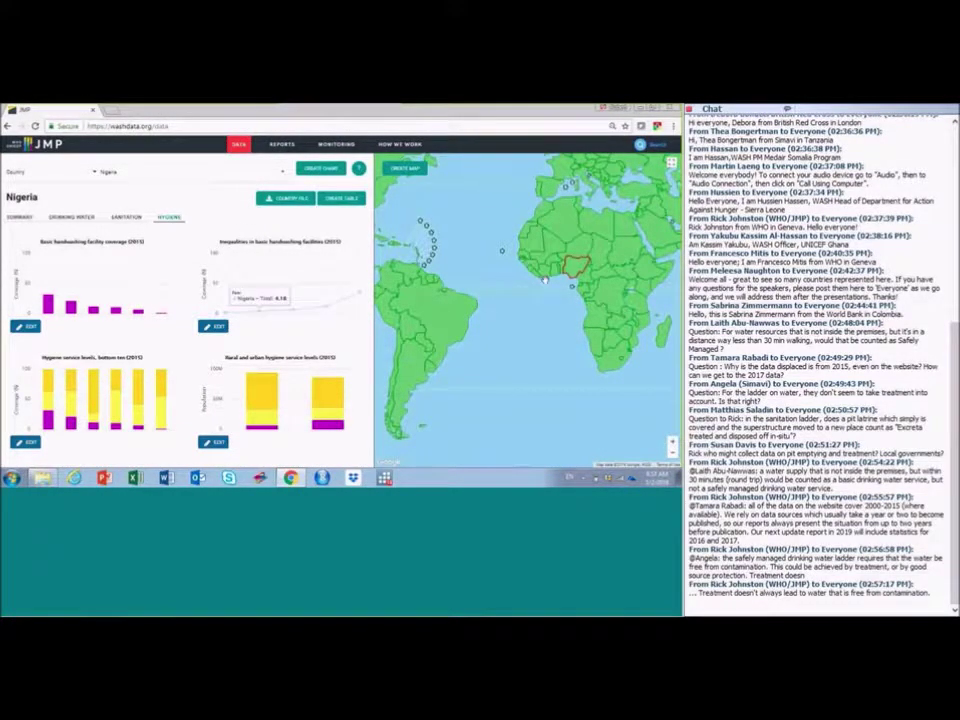
# Check hygiene data on the map for Mali, Niger and Brazil, finishing with Mali selected.
pyautogui.click(548, 240)
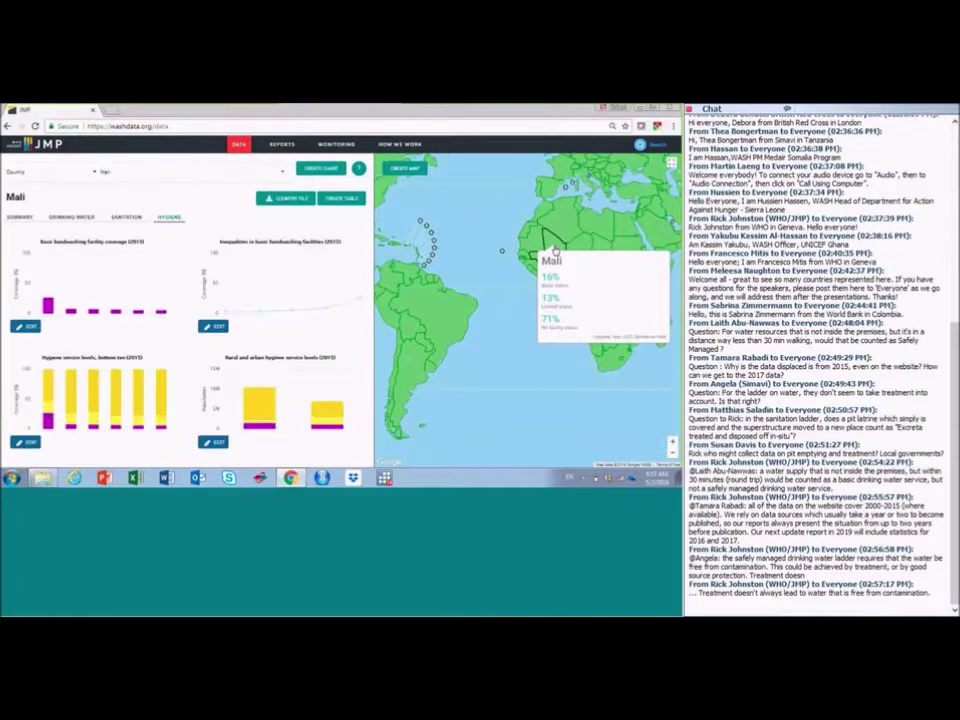
pyautogui.click(583, 253)
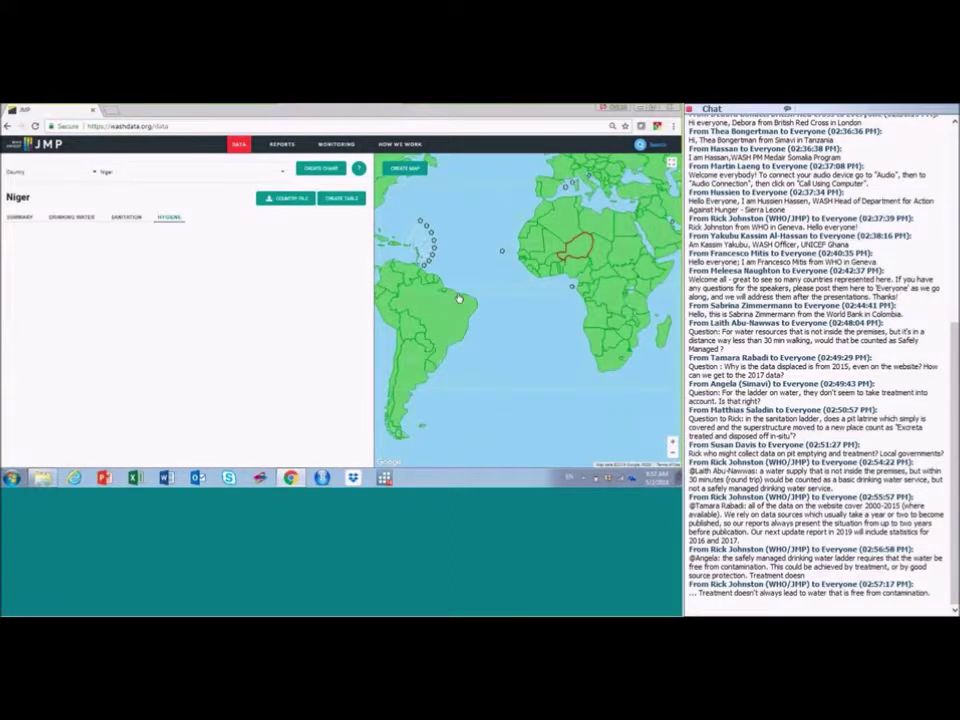
pyautogui.moveTo(472, 304)
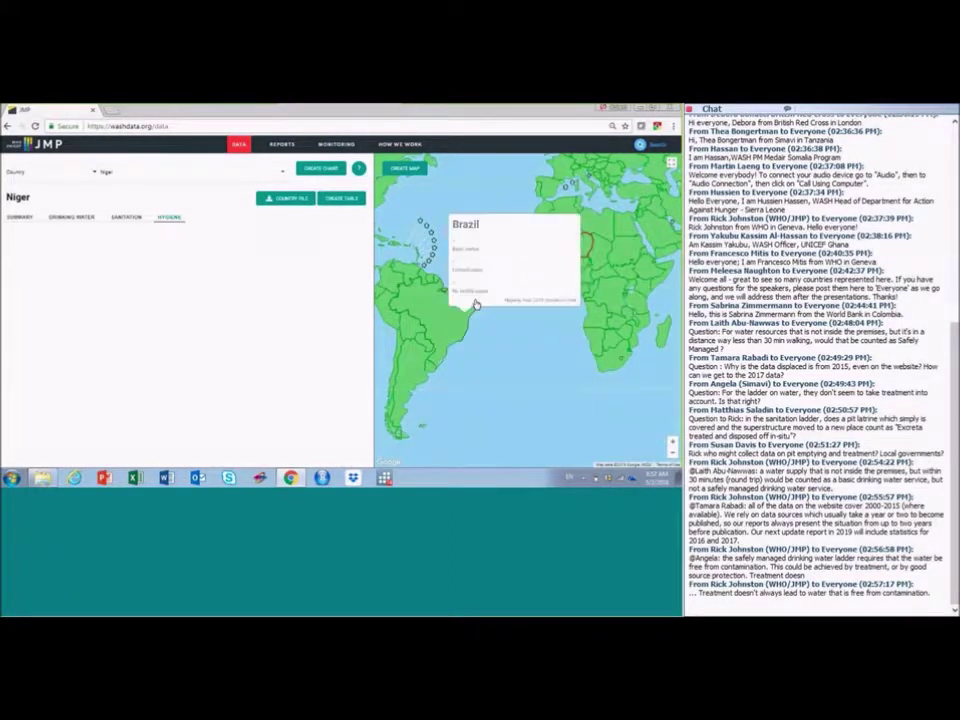
pyautogui.moveTo(585, 243)
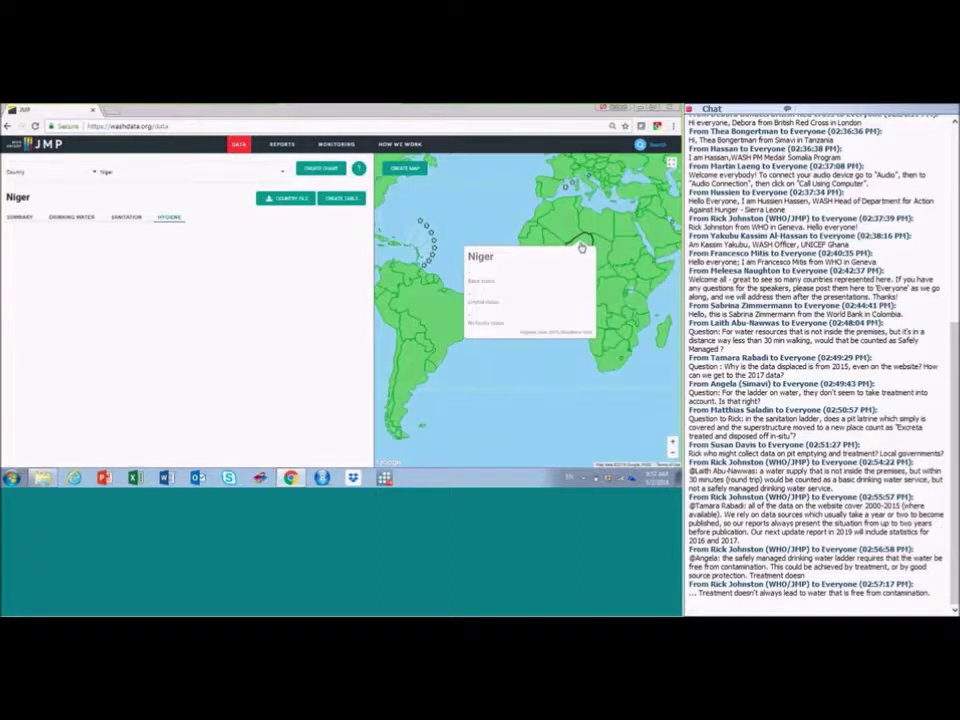
pyautogui.click(550, 250)
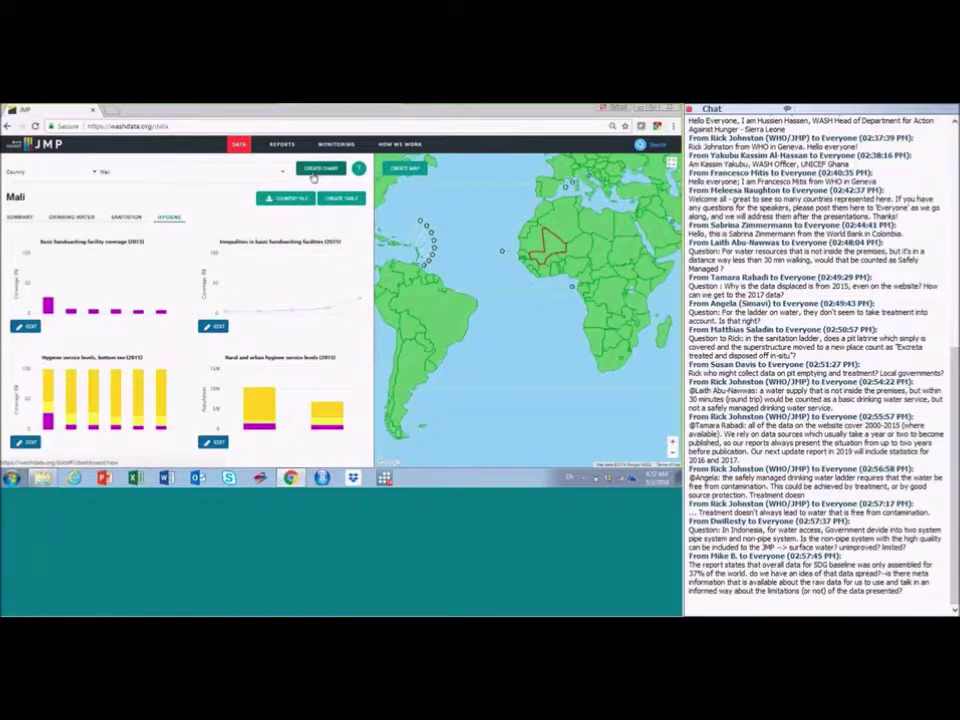
# Create a World ladder chart of service levels for 2015, broken down by rural and urban instead of total.
pyautogui.click(319, 170)
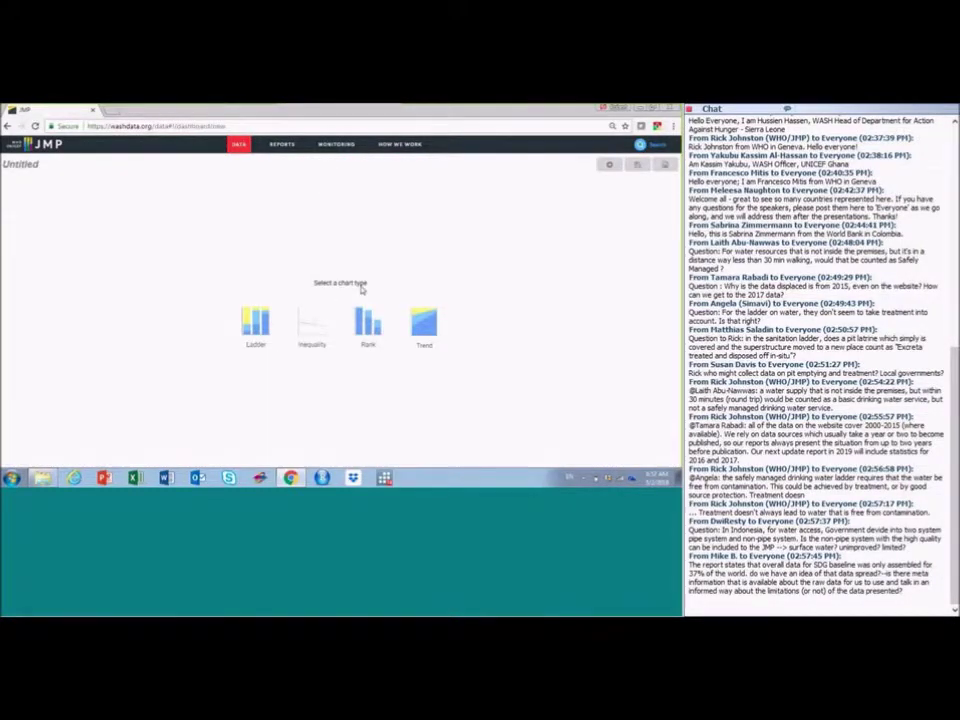
pyautogui.click(255, 323)
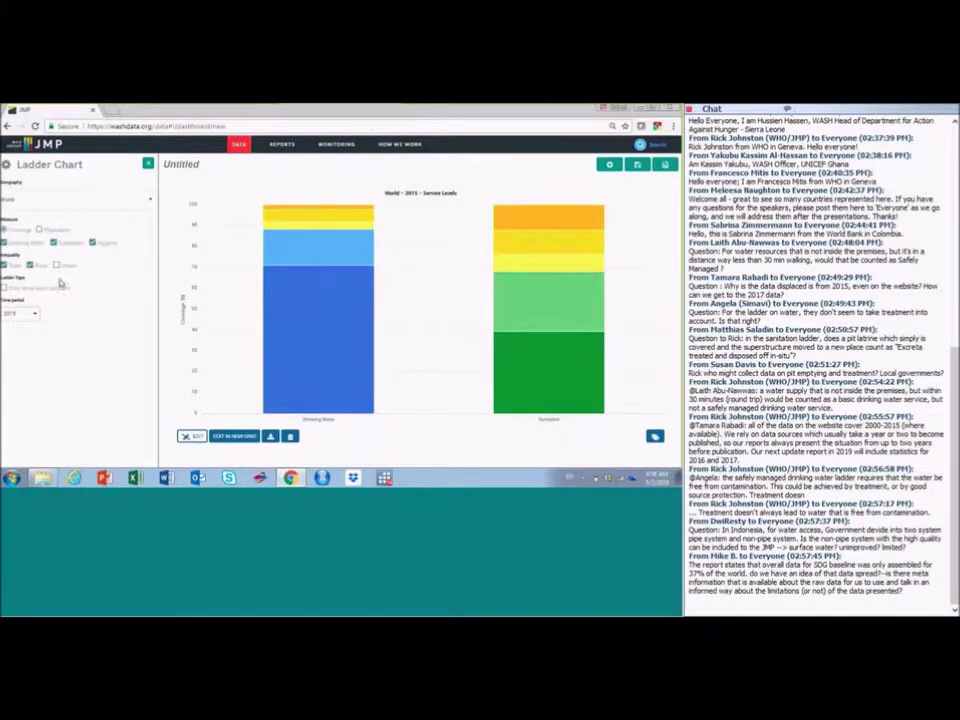
pyautogui.click(57, 266)
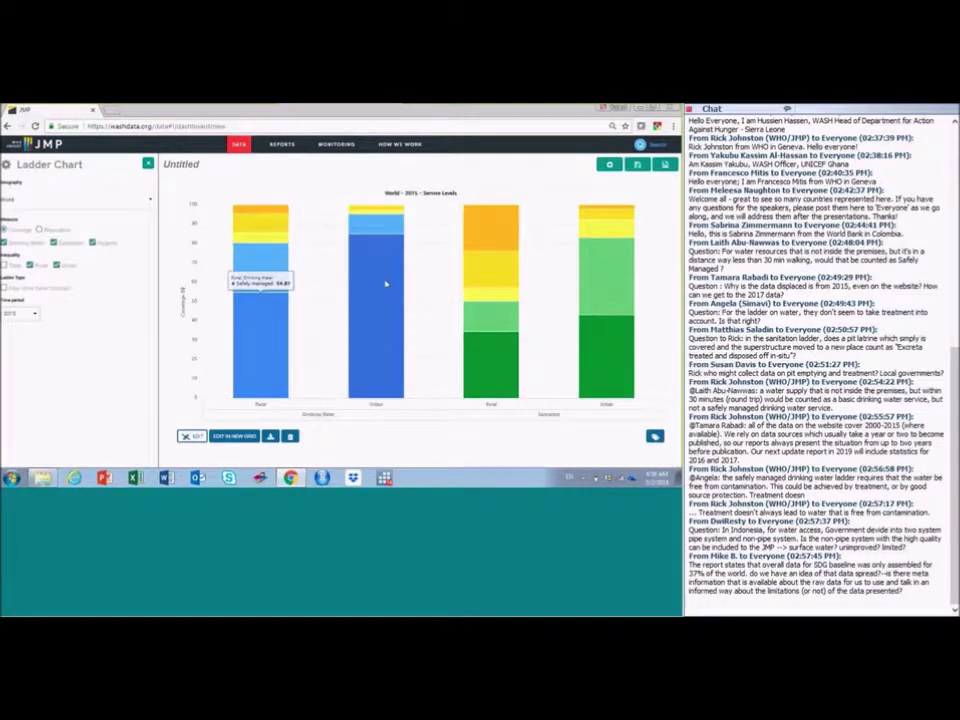
# Compare safely managed drinking water for rural and urban areas, and view the chart by population instead of coverage.
pyautogui.moveTo(386, 282)
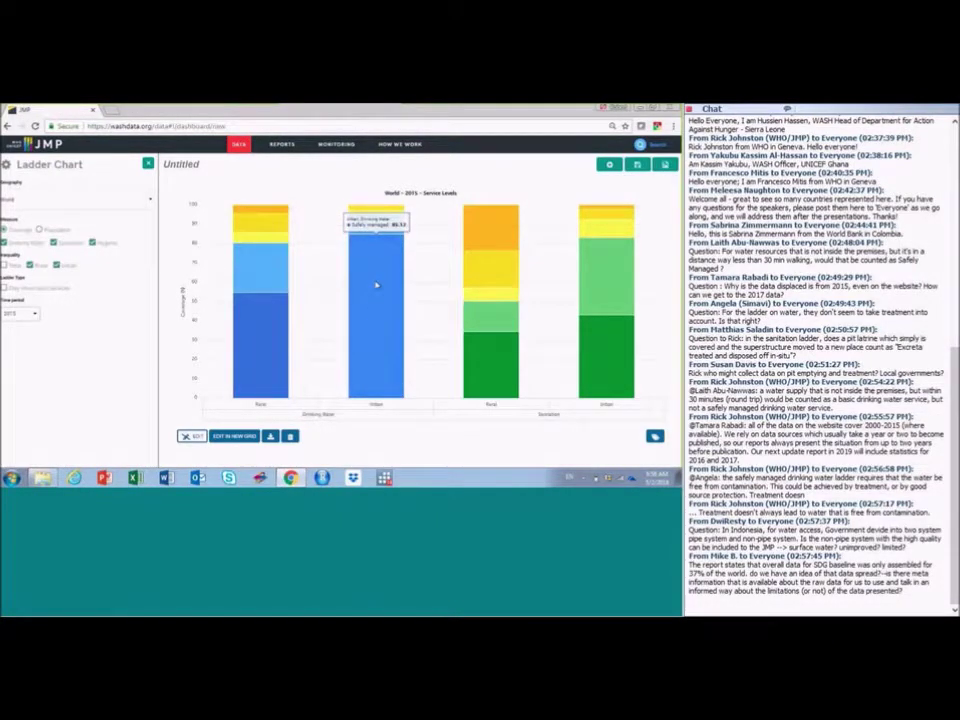
pyautogui.moveTo(262, 338)
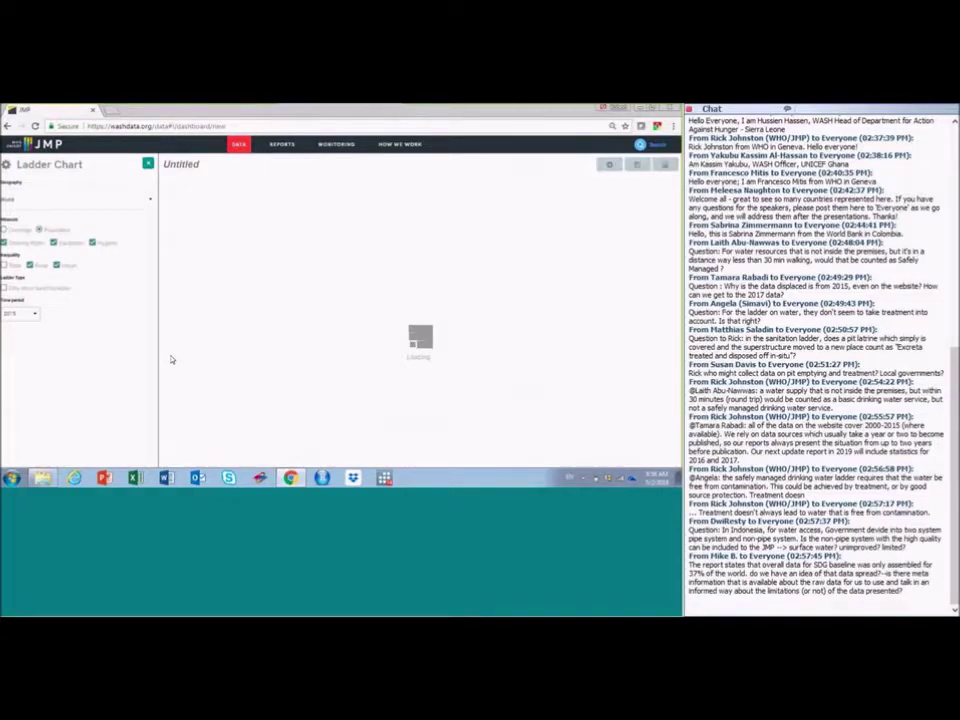
pyautogui.moveTo(264, 367)
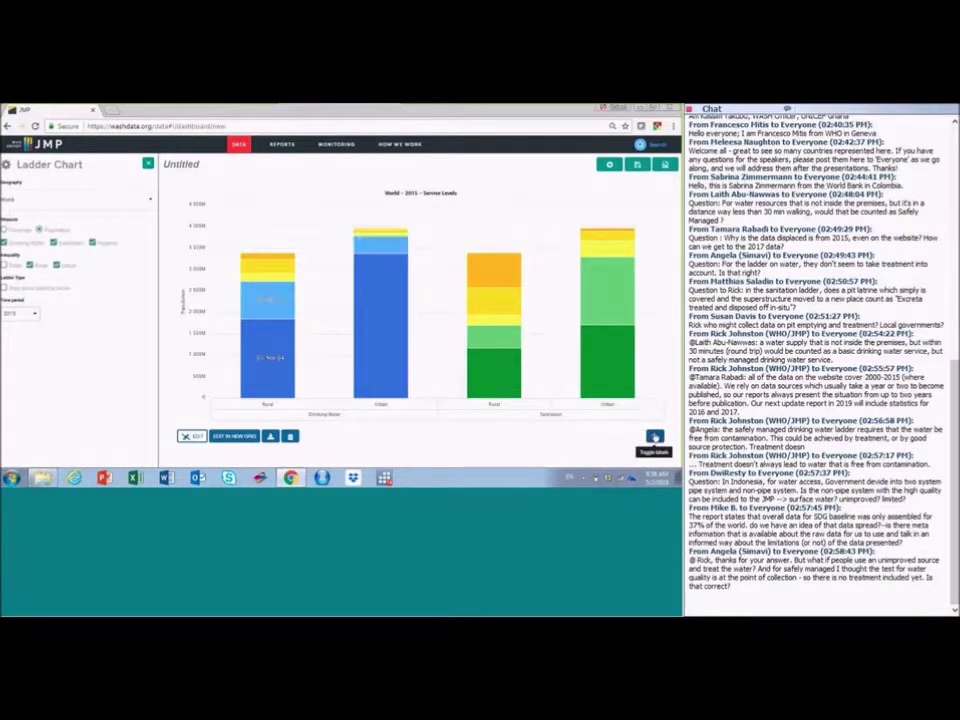
# Show value labels on the chart, keep only drinking water, and set the measure back to coverage.
pyautogui.click(58, 260)
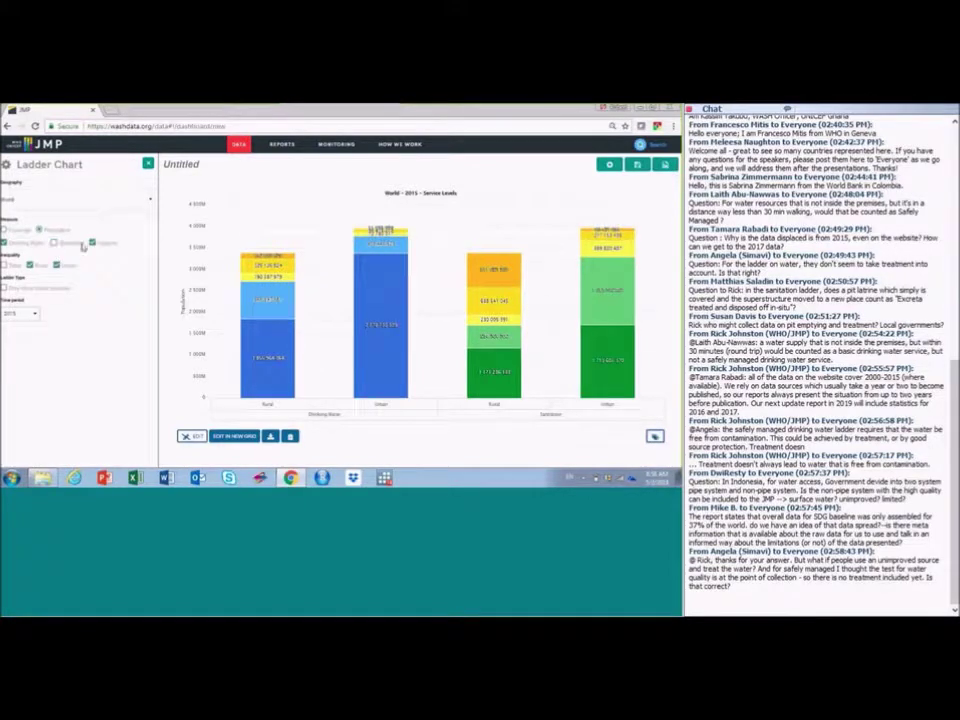
pyautogui.click(56, 264)
pyautogui.click(57, 258)
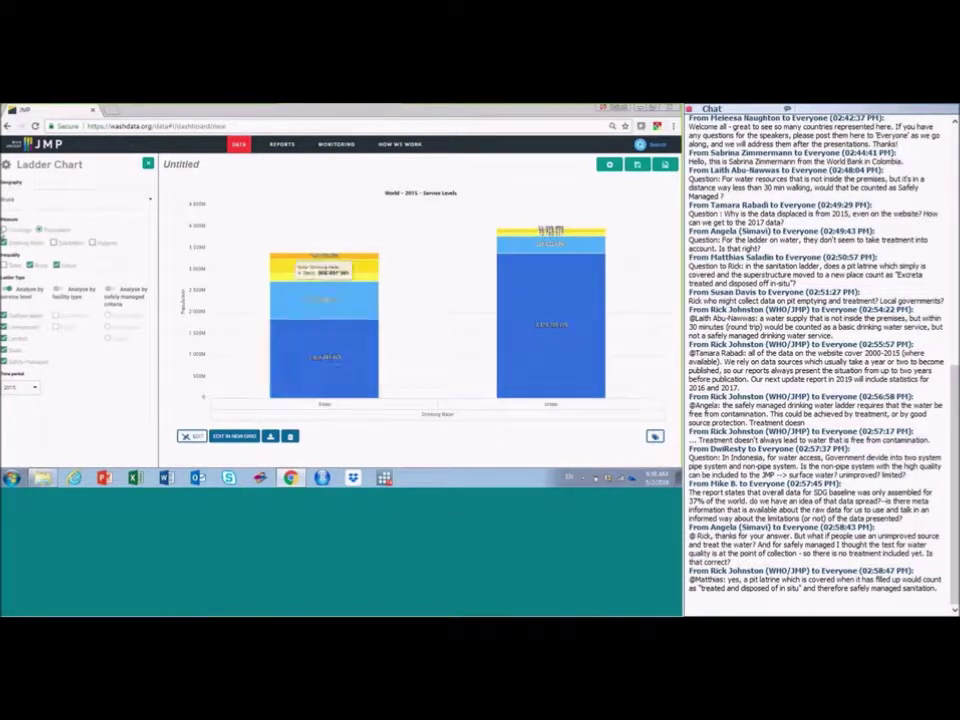
pyautogui.click(145, 247)
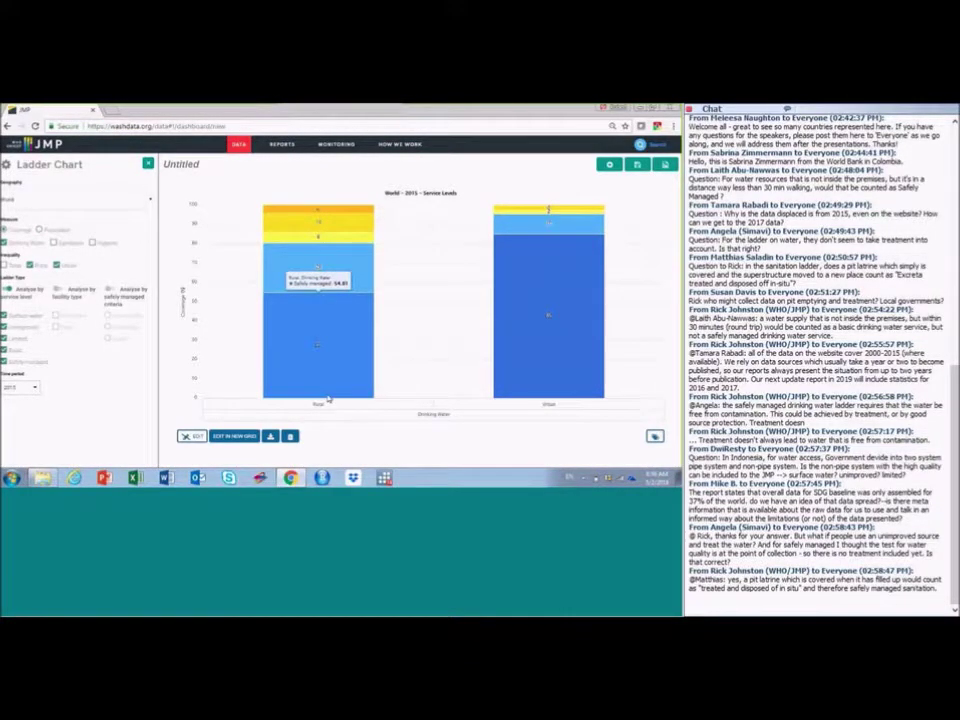
# Add the year 2000 alongside 2015 and limit the drinking water chart to rural areas.
pyautogui.click(21, 388)
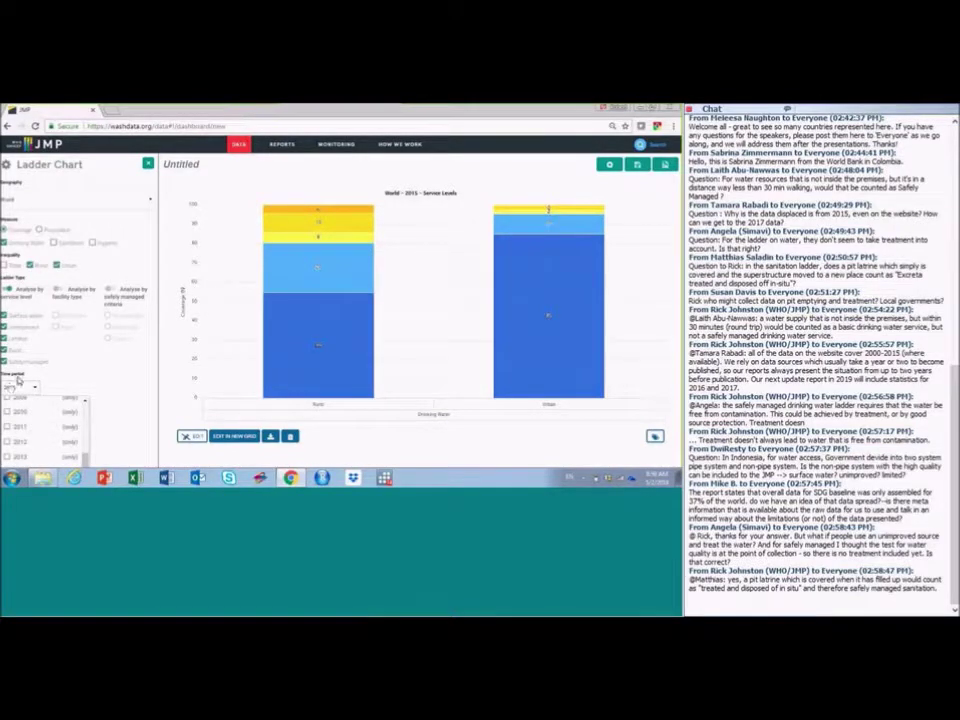
pyautogui.scroll(-2, 84, 457)
pyautogui.scroll(2, 86, 410)
pyautogui.click(68, 404)
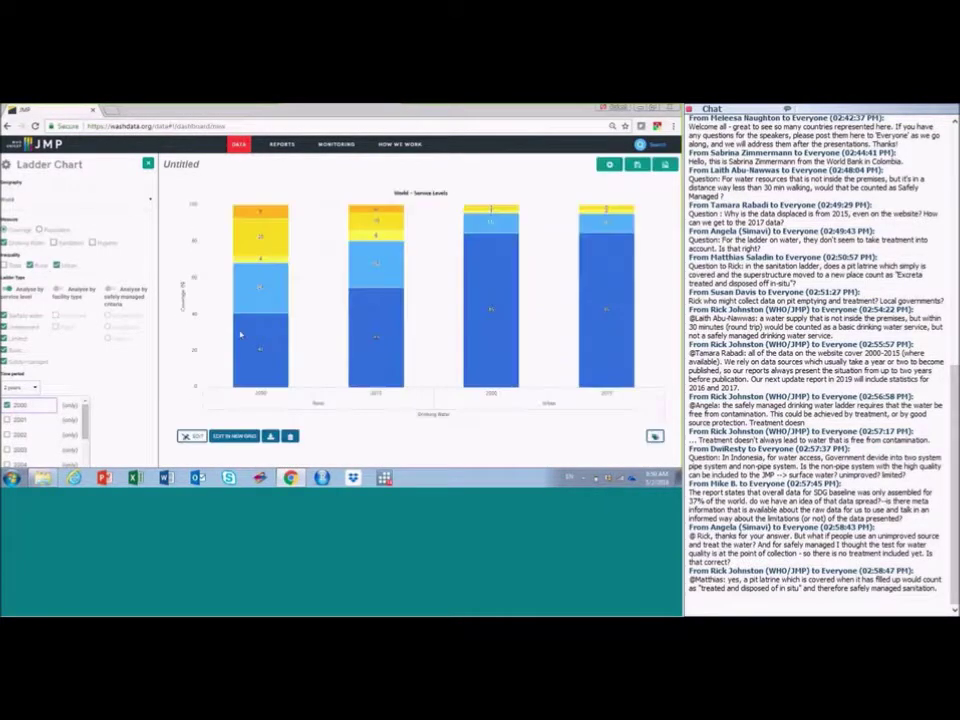
pyautogui.click(253, 322)
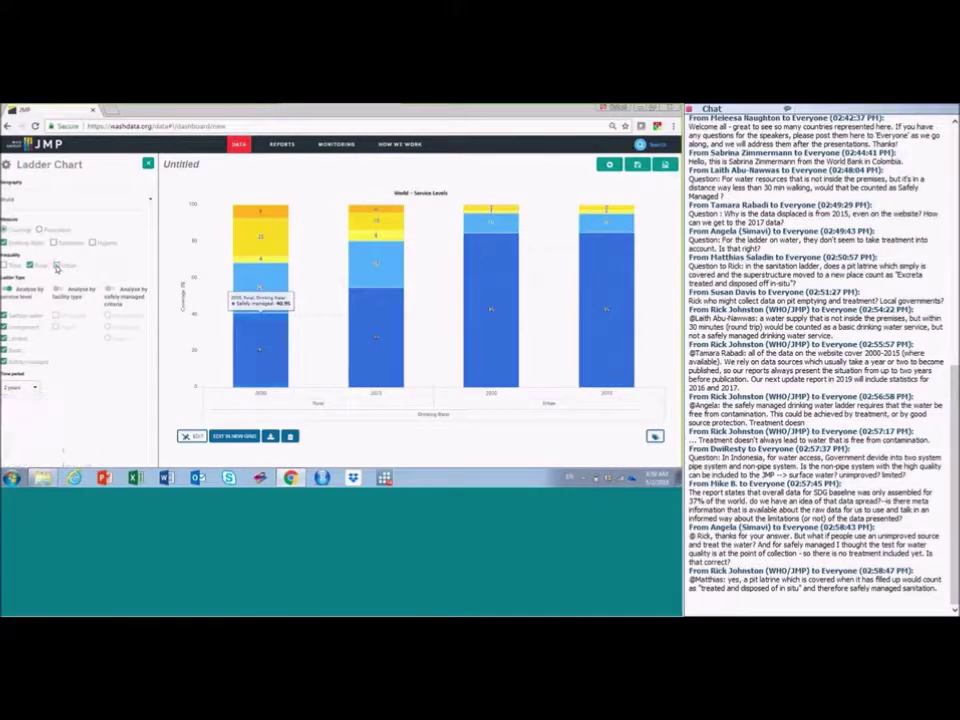
pyautogui.click(394, 386)
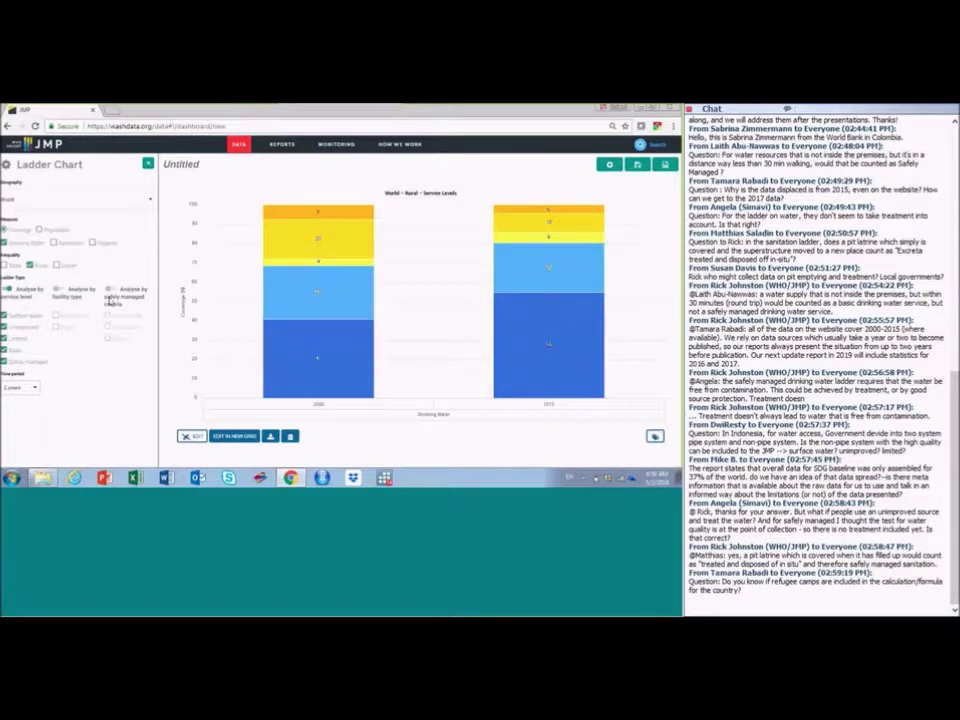
# Analyse rural drinking water by safely managed criteria, viewing accessibility, availability and quality in turn.
pyautogui.click(112, 290)
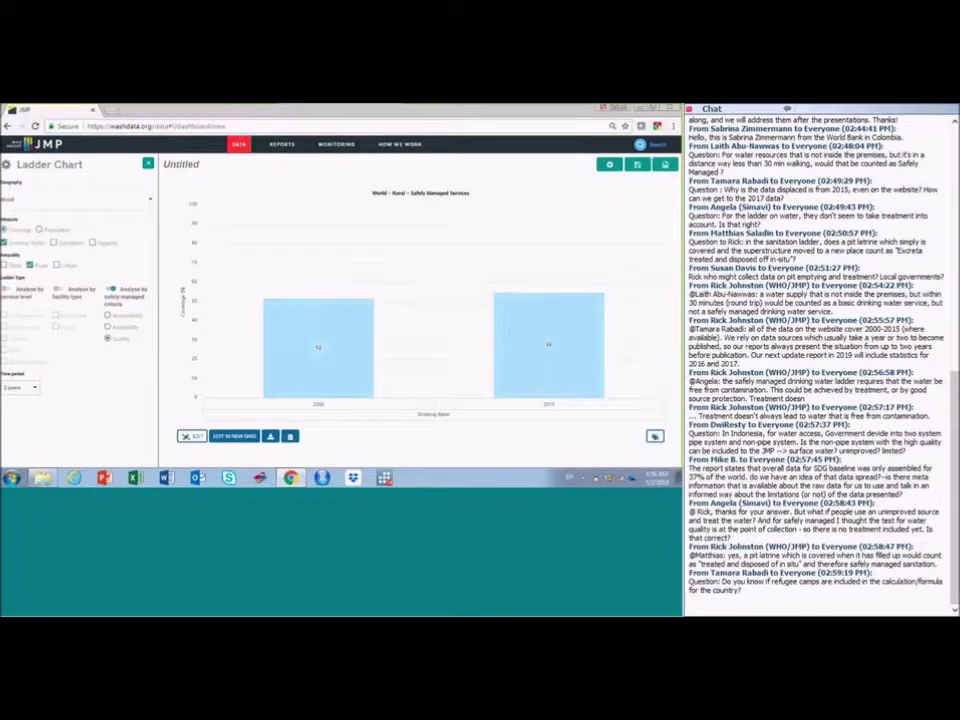
pyautogui.click(108, 316)
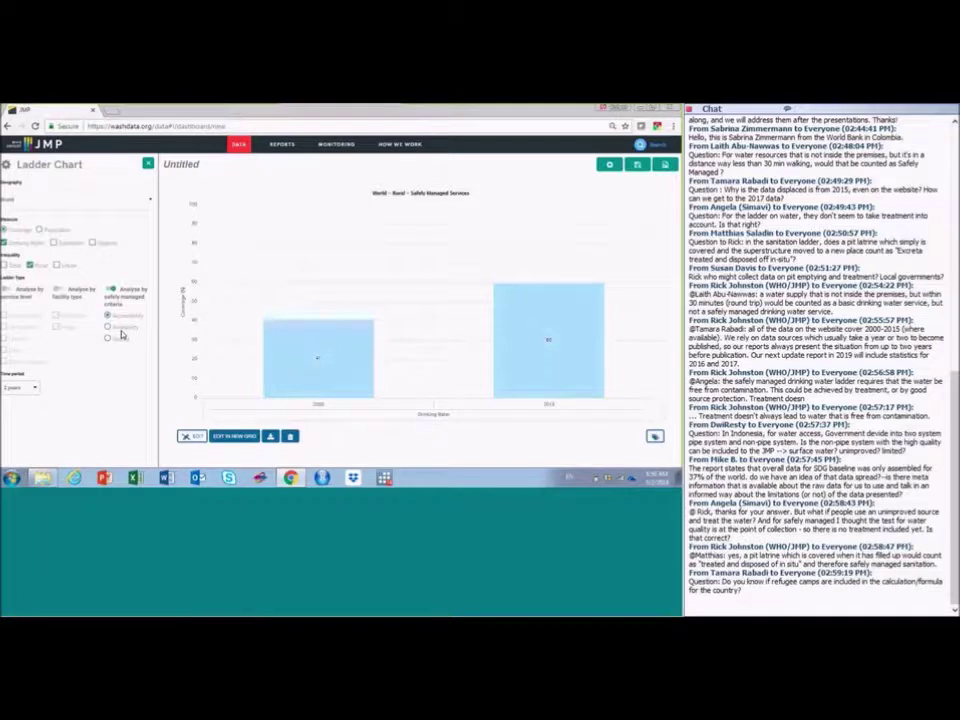
pyautogui.click(110, 327)
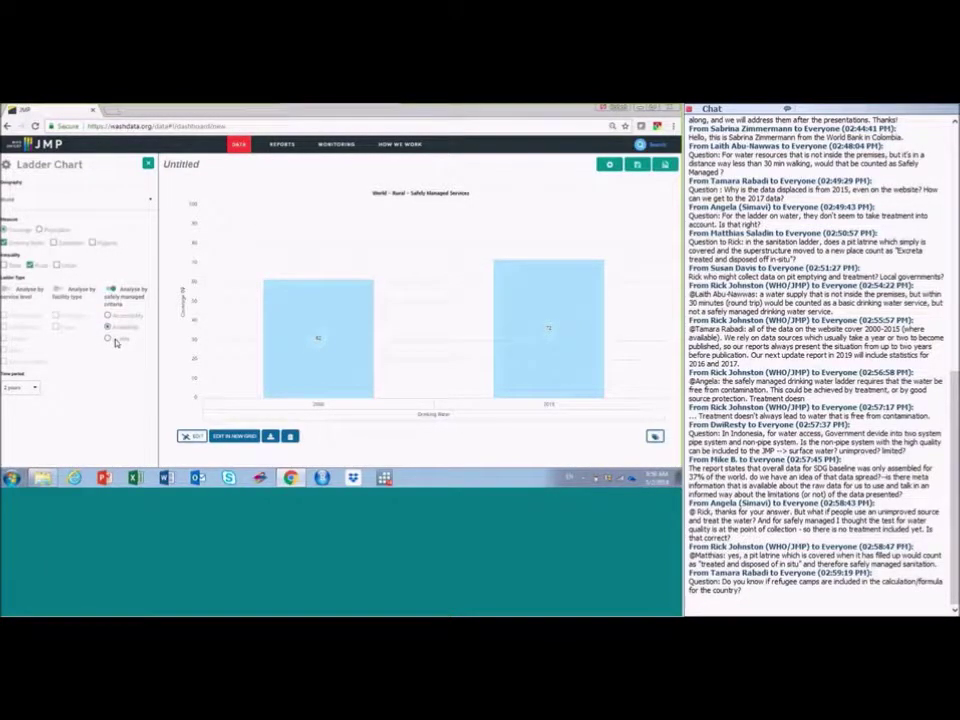
pyautogui.click(113, 340)
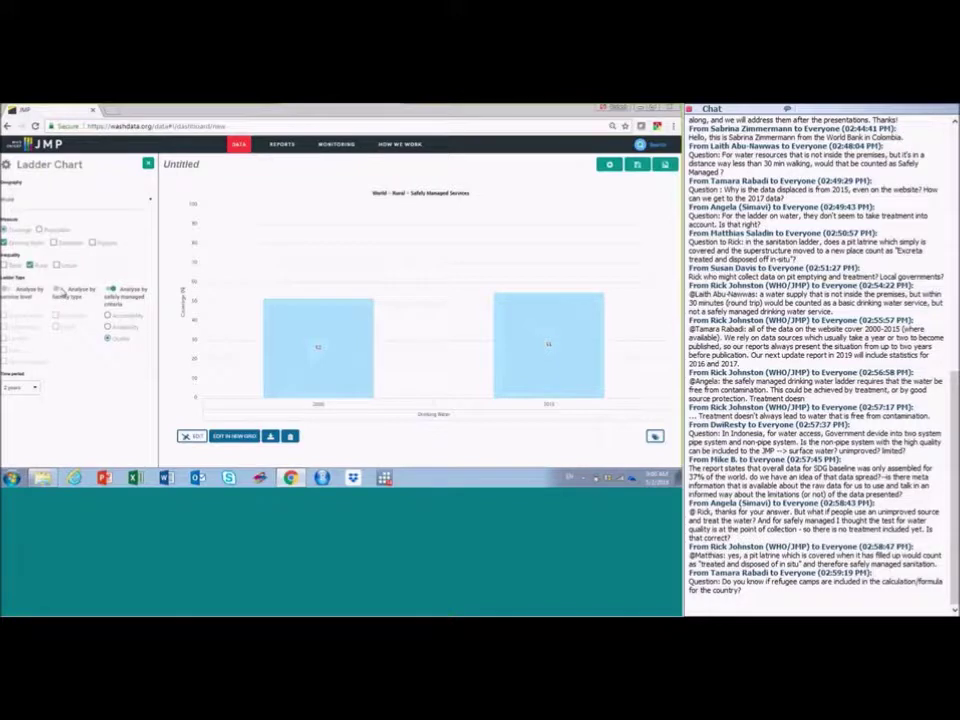
# Analyse rural drinking water by facility type, comparing piped coverage in 2000 and 2015 before showing only non-piped.
pyautogui.click(60, 290)
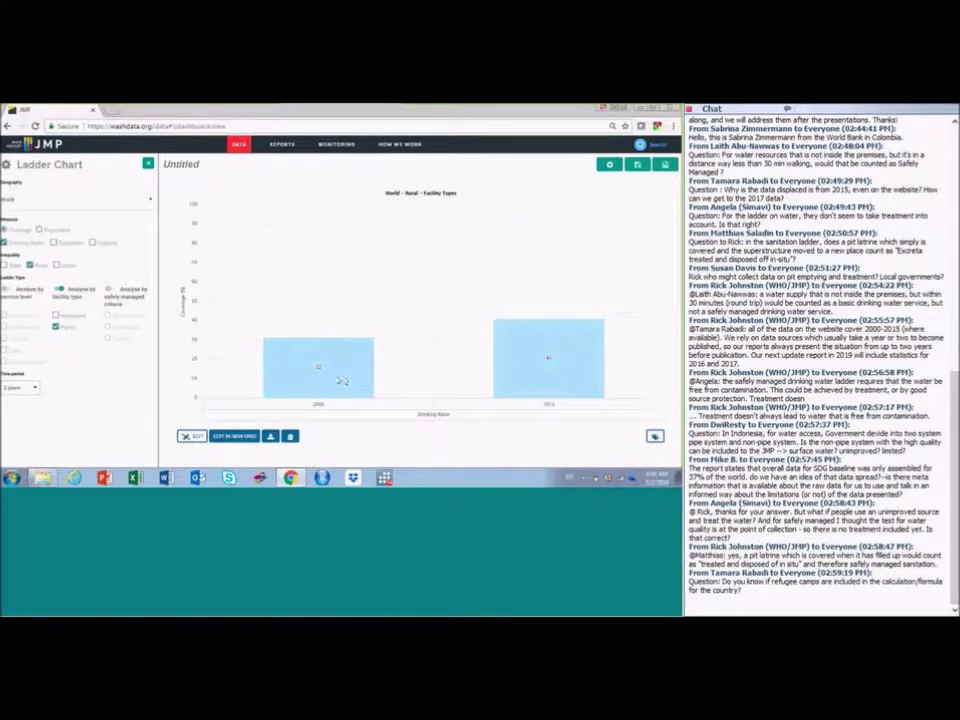
pyautogui.moveTo(320, 386)
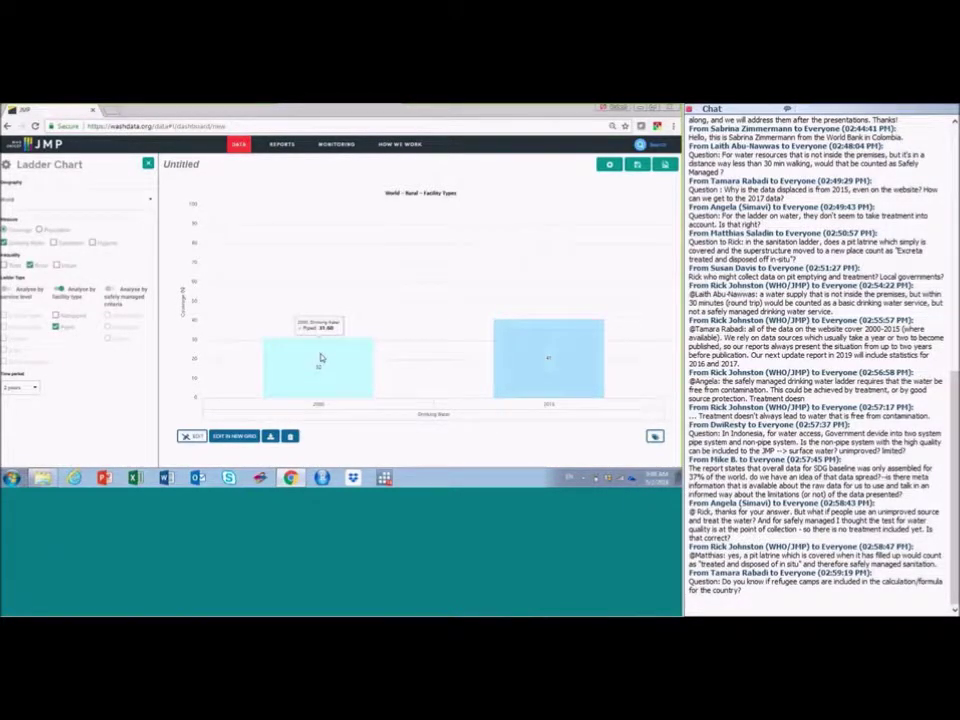
pyautogui.moveTo(552, 356)
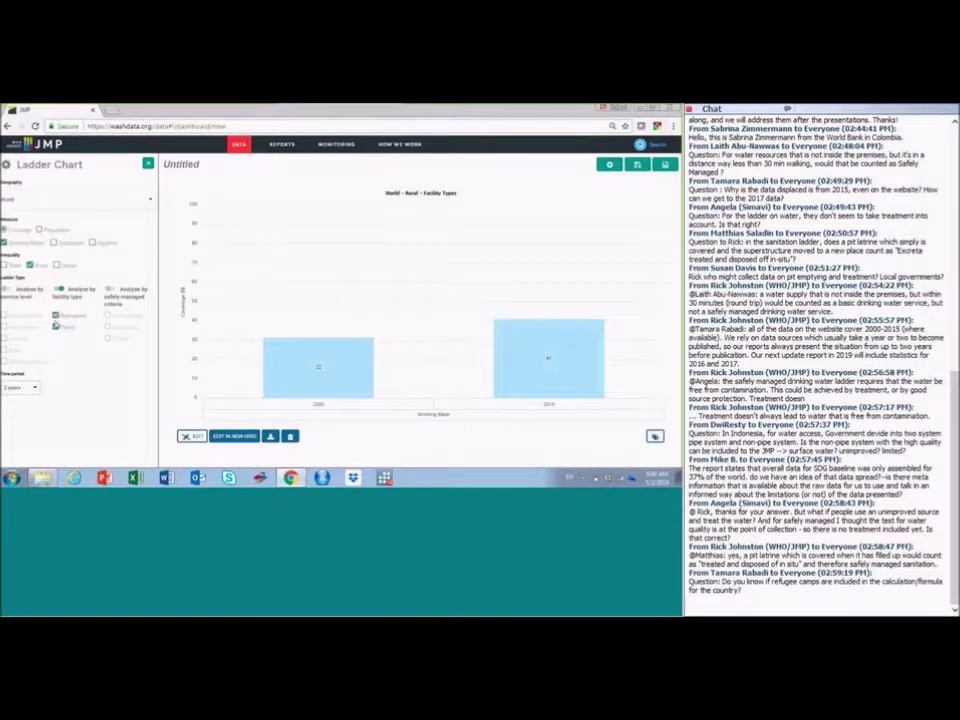
pyautogui.click(55, 315)
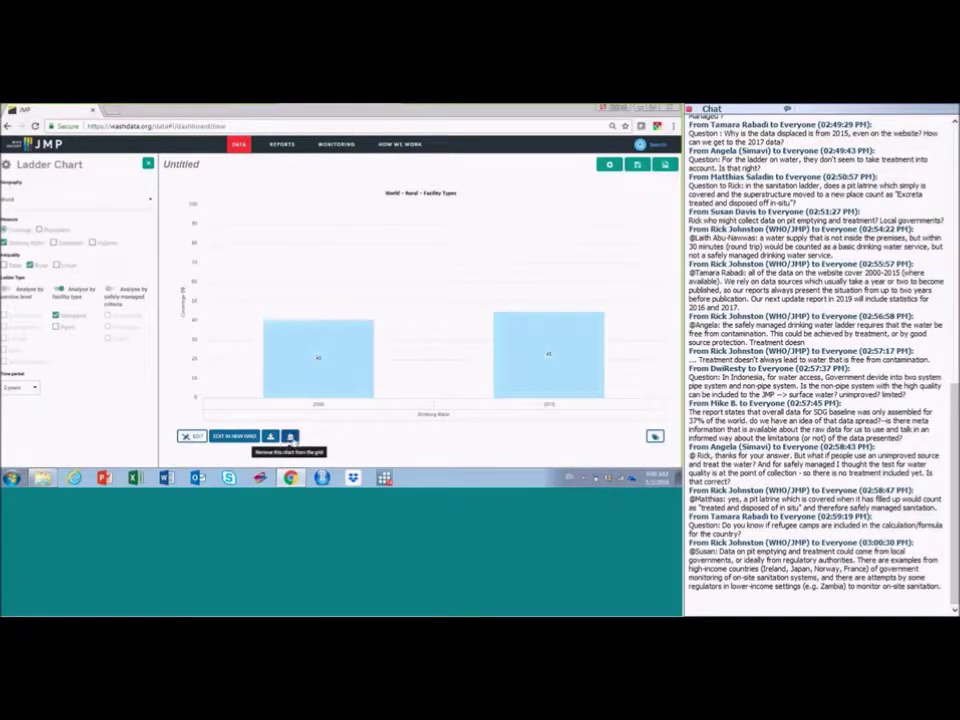
# Remove the ladder chart from the grid and create a World trend chart of rural sanitation service levels, 2000 to 2015.
pyautogui.click(290, 437)
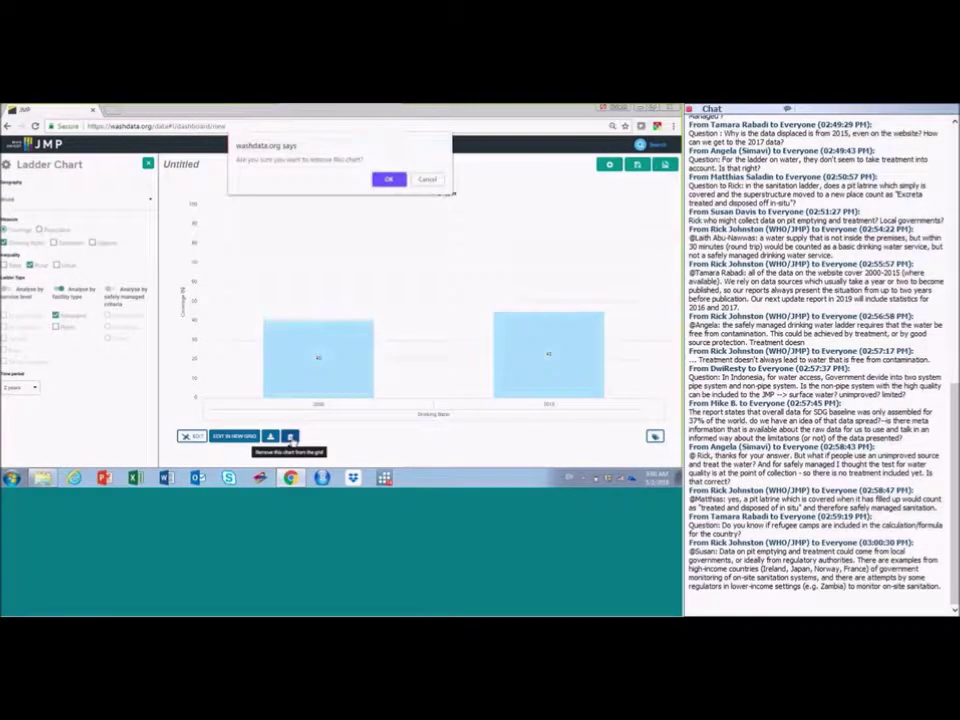
pyautogui.click(389, 180)
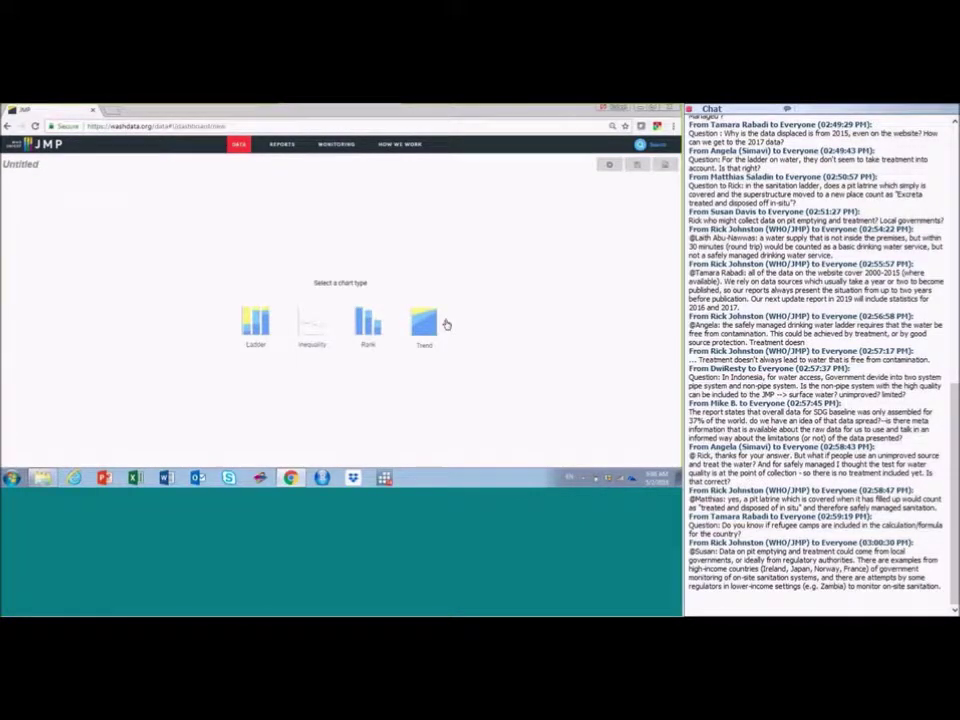
pyautogui.click(426, 322)
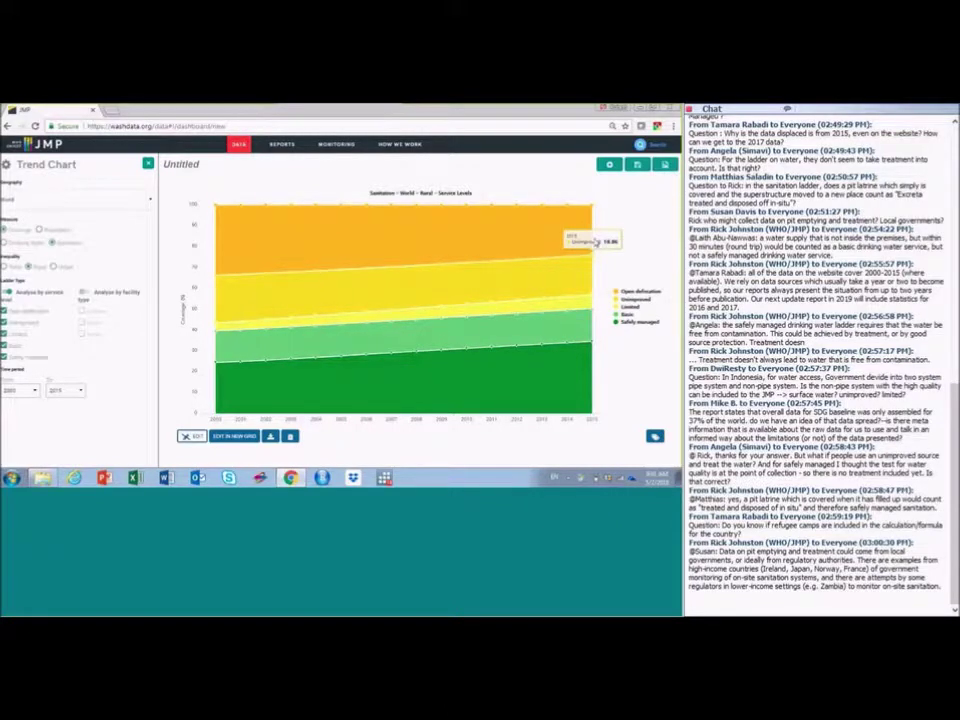
# Set the trend chart to the SDG region Central Asia and Southern Asia and inspect its open defecation in 2000 and 2015.
pyautogui.click(19, 201)
pyautogui.click(40, 229)
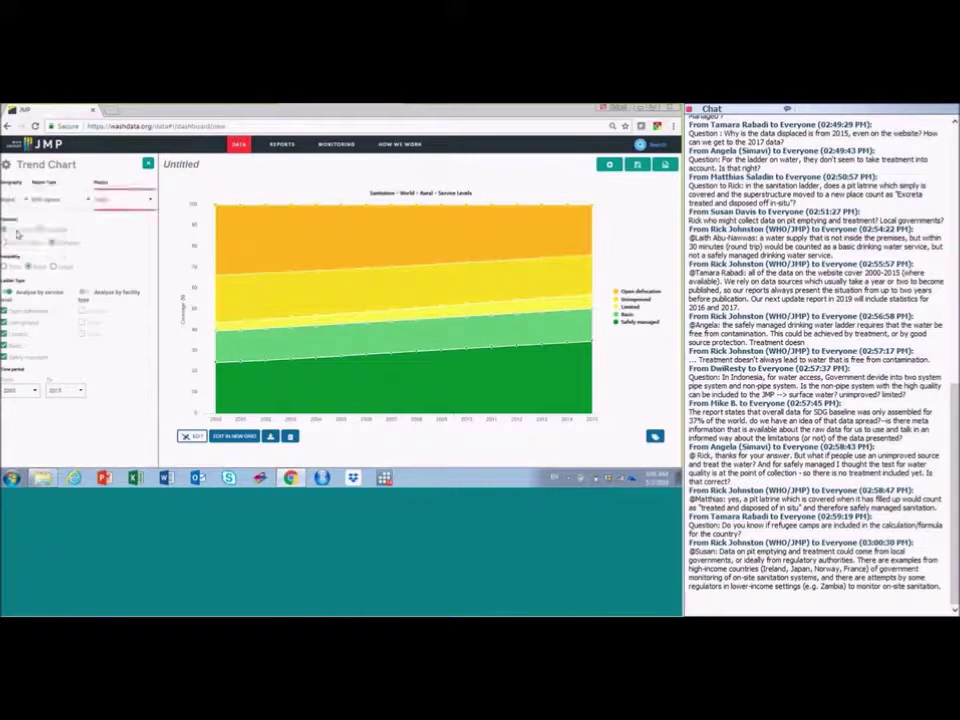
pyautogui.click(62, 200)
pyautogui.click(60, 215)
pyautogui.click(124, 201)
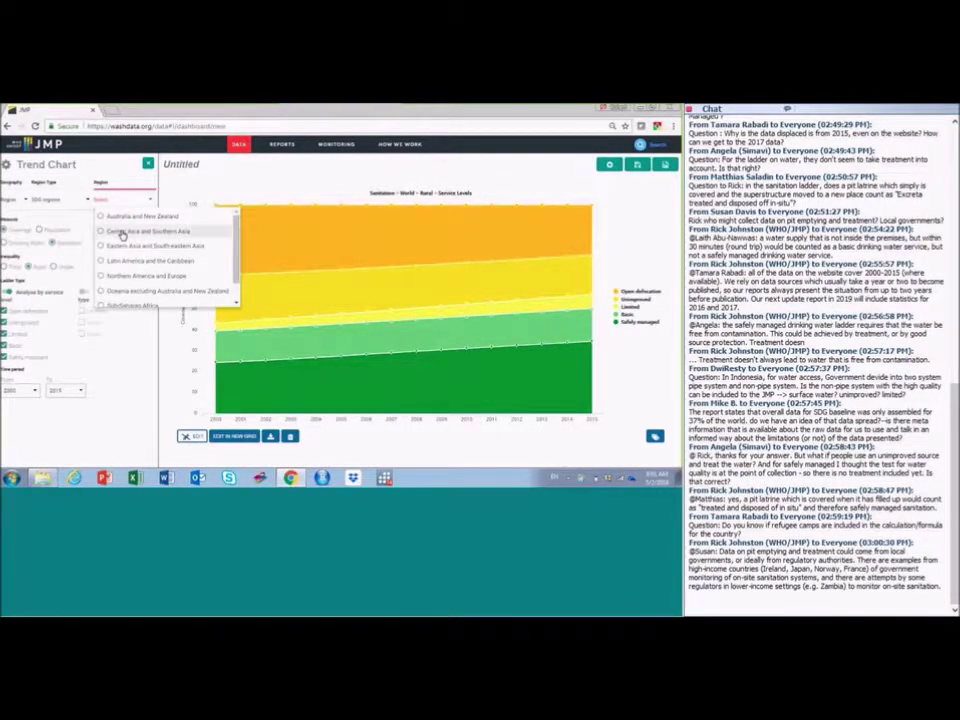
pyautogui.click(122, 232)
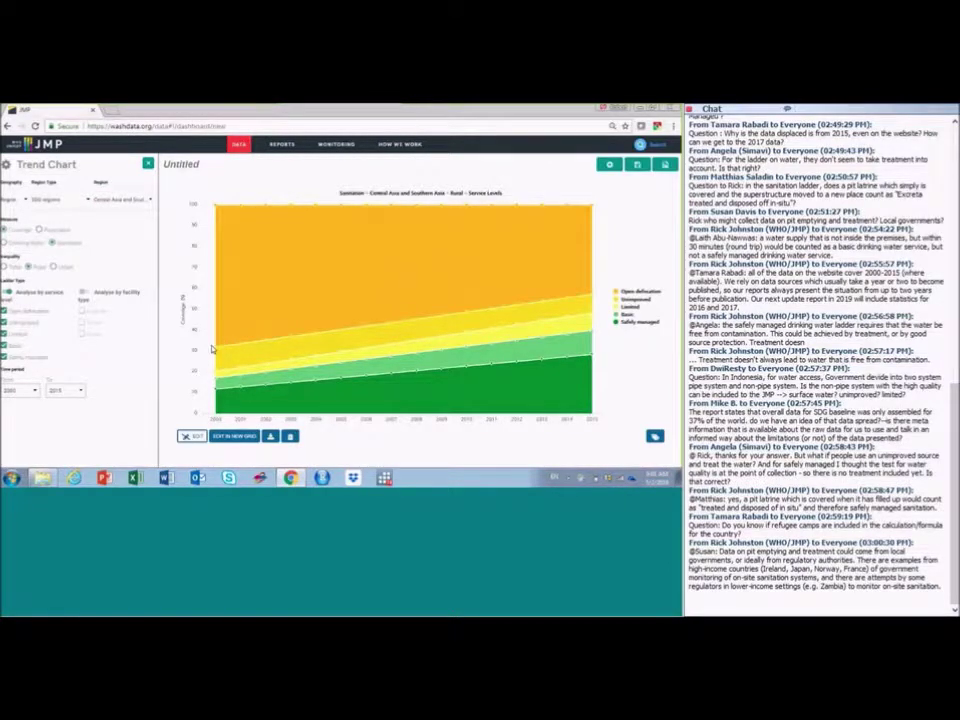
pyautogui.moveTo(200, 334)
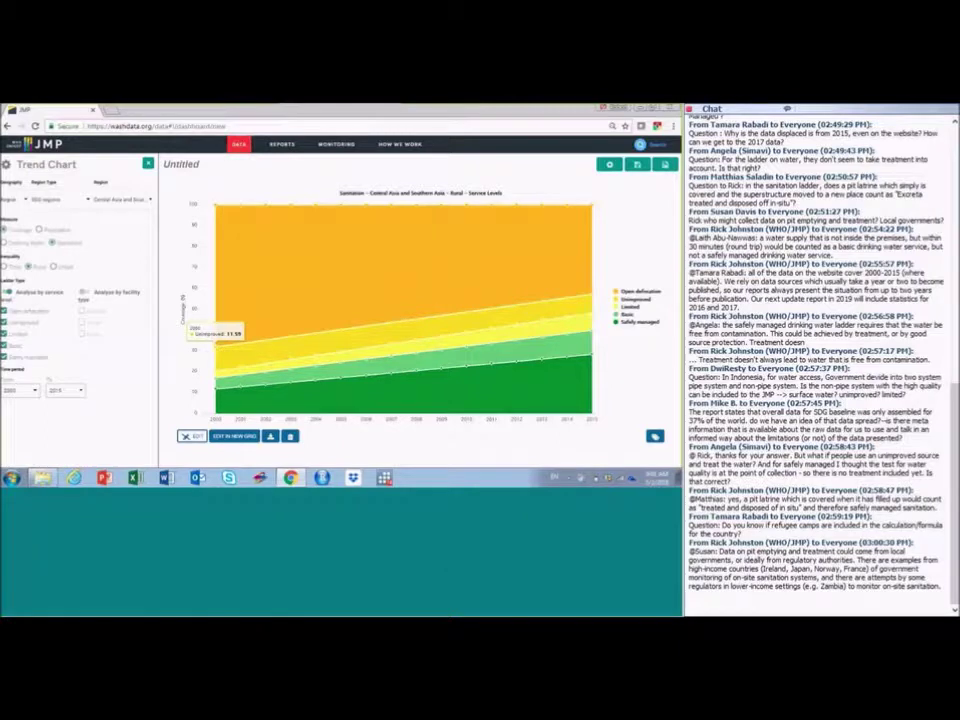
pyautogui.moveTo(217, 209)
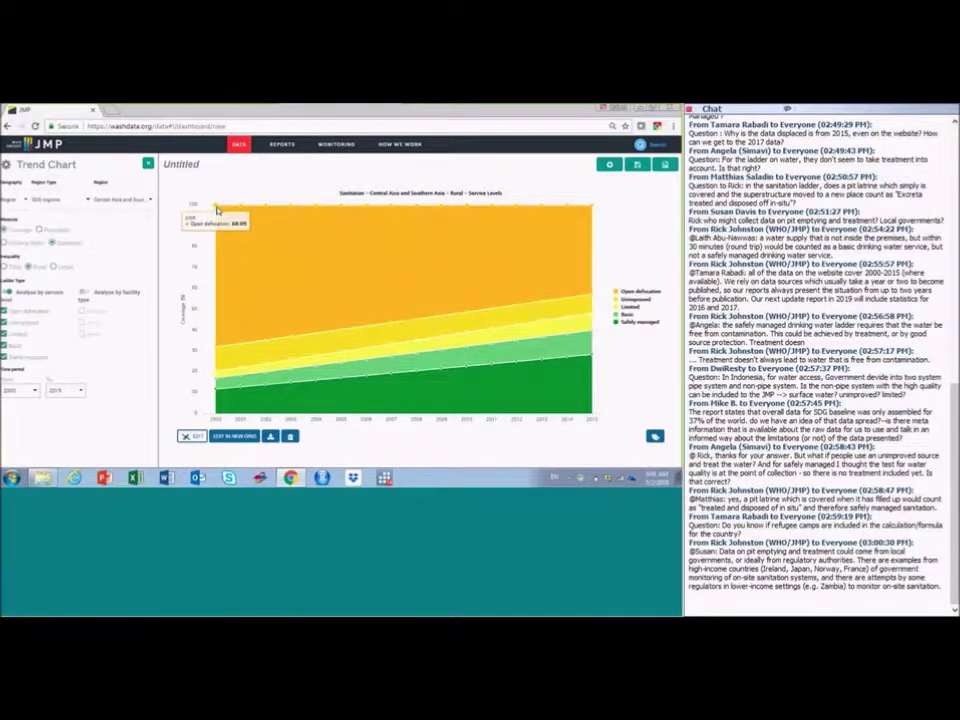
pyautogui.moveTo(591, 207)
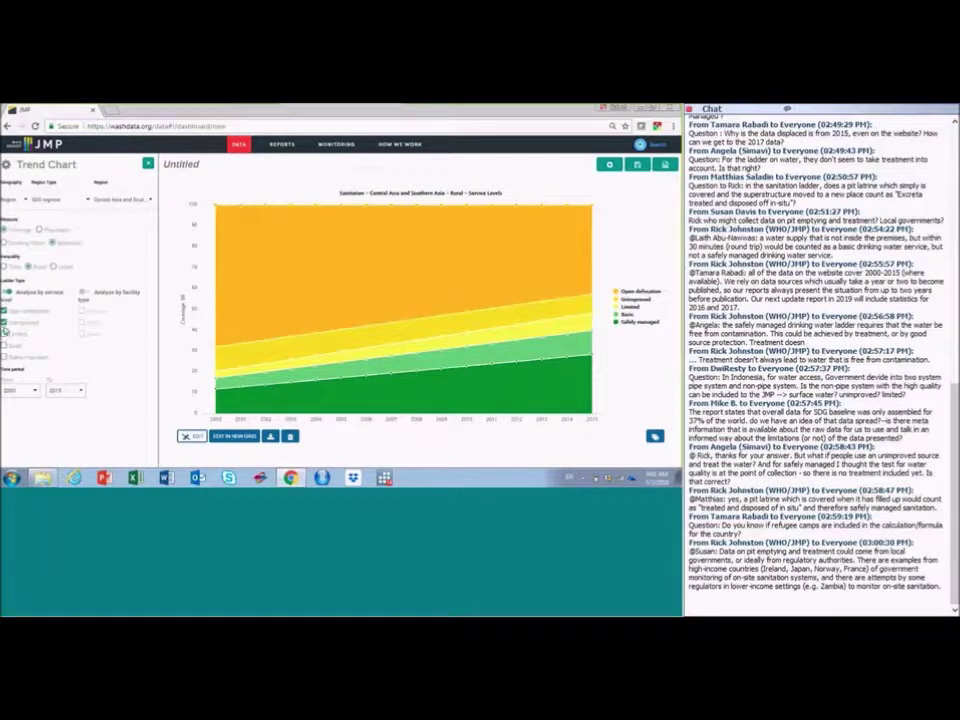
# Limit the trend chart's service levels to open defecation only.
pyautogui.click(6, 333)
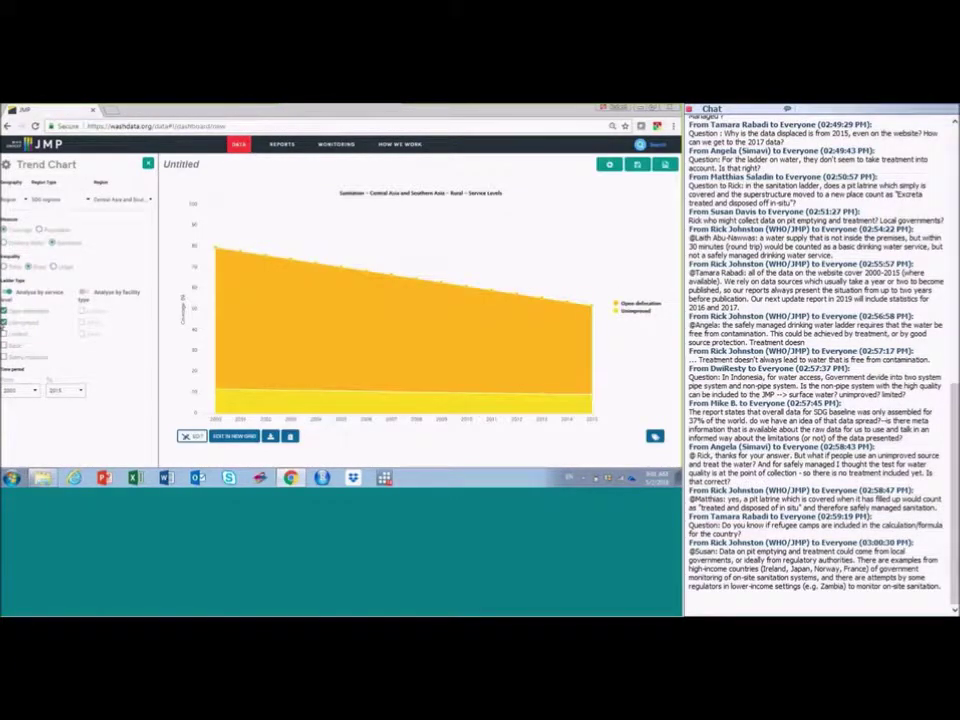
pyautogui.moveTo(234, 401)
pyautogui.click(71, 311)
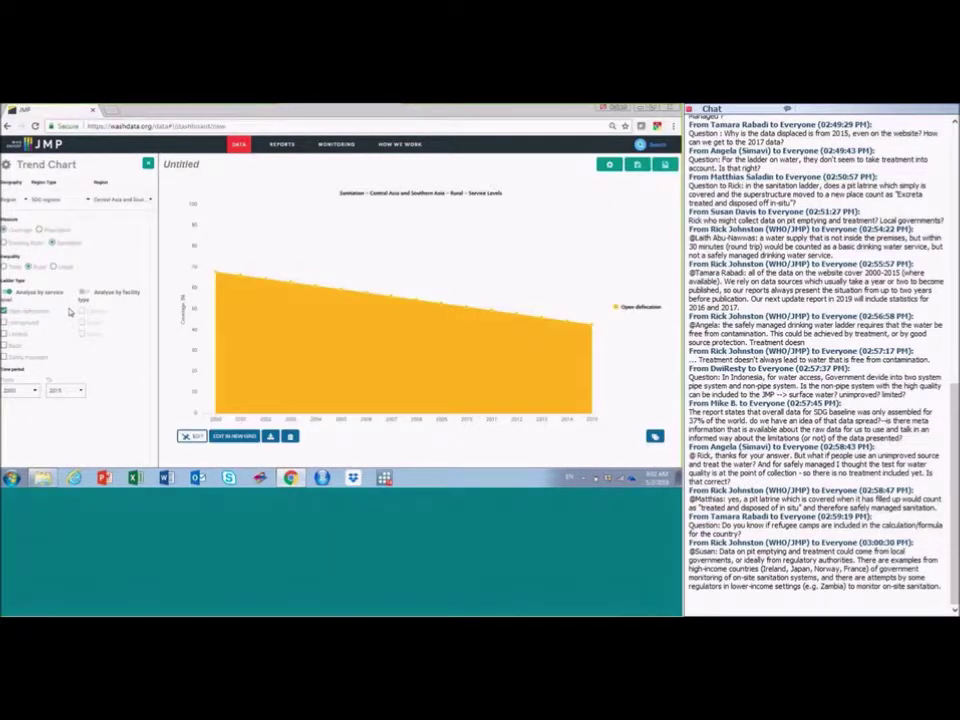
# Change the trend chart's geography from region to country and select Ethiopia.
pyautogui.click(14, 200)
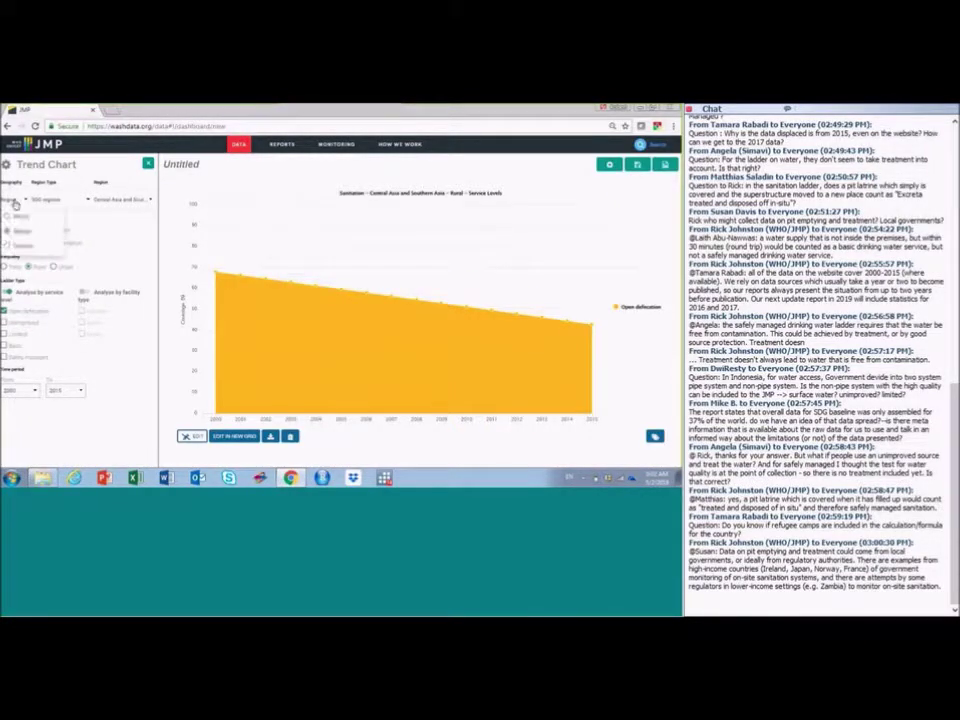
pyautogui.click(17, 245)
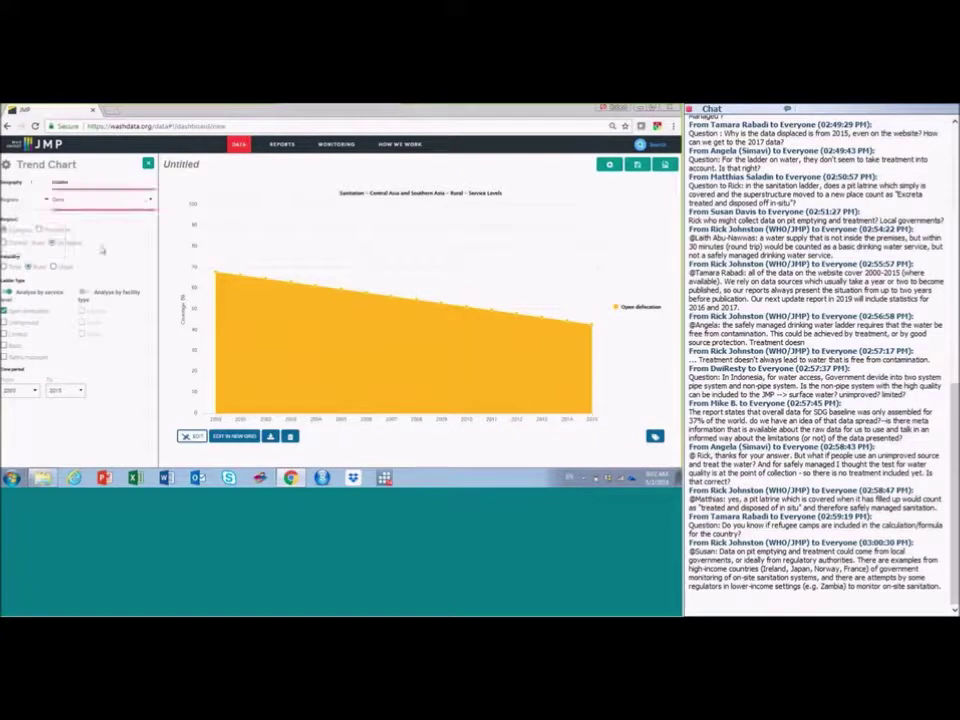
pyautogui.click(100, 200)
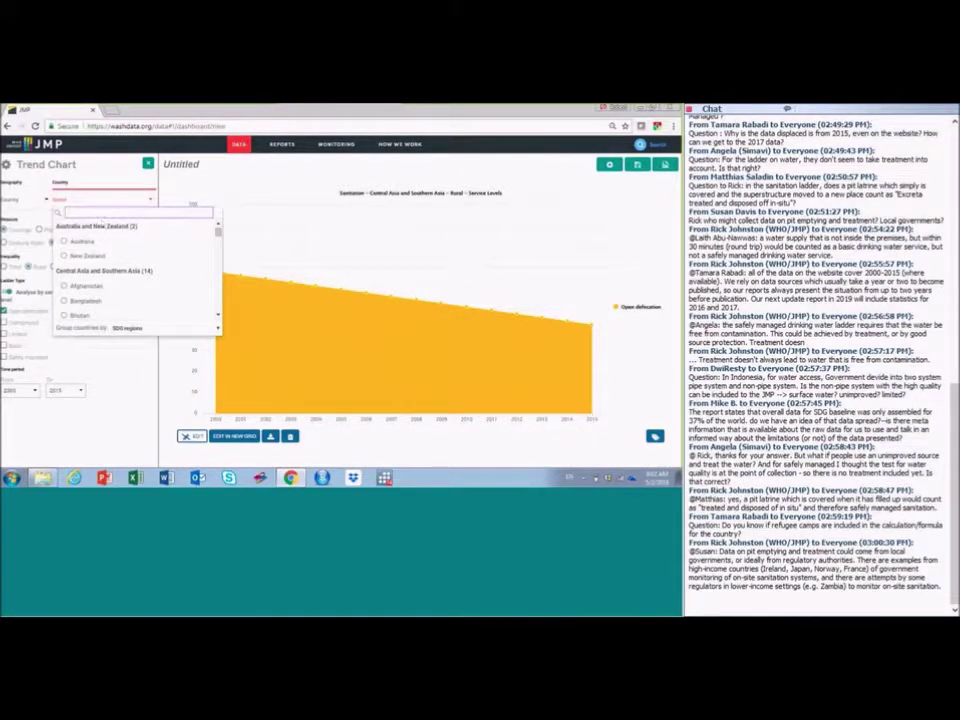
pyautogui.write('eth')
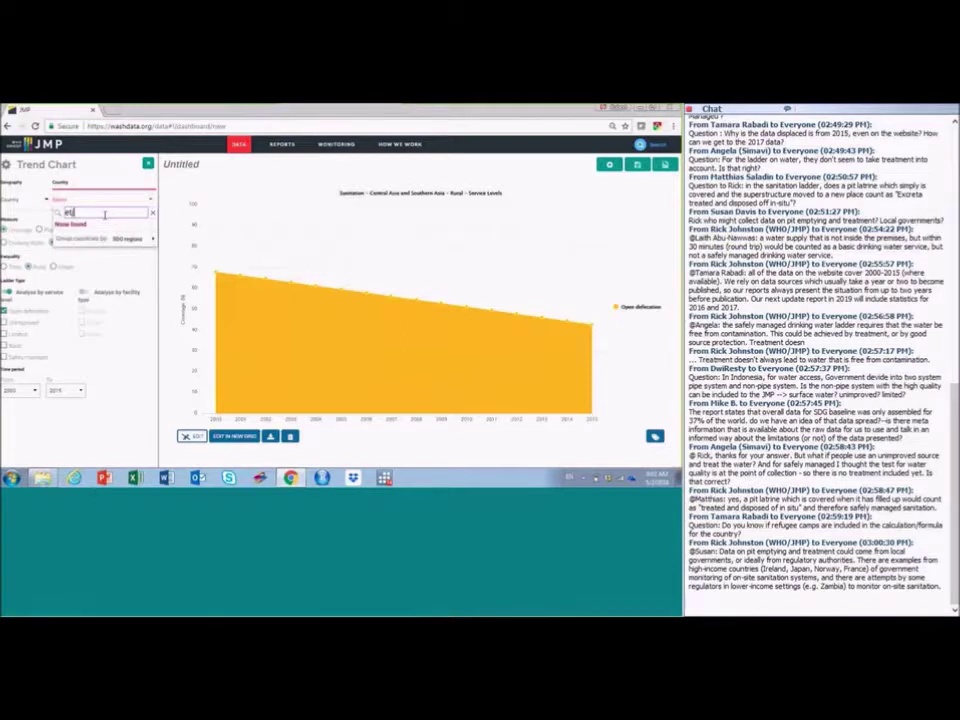
pyautogui.write('iopia')
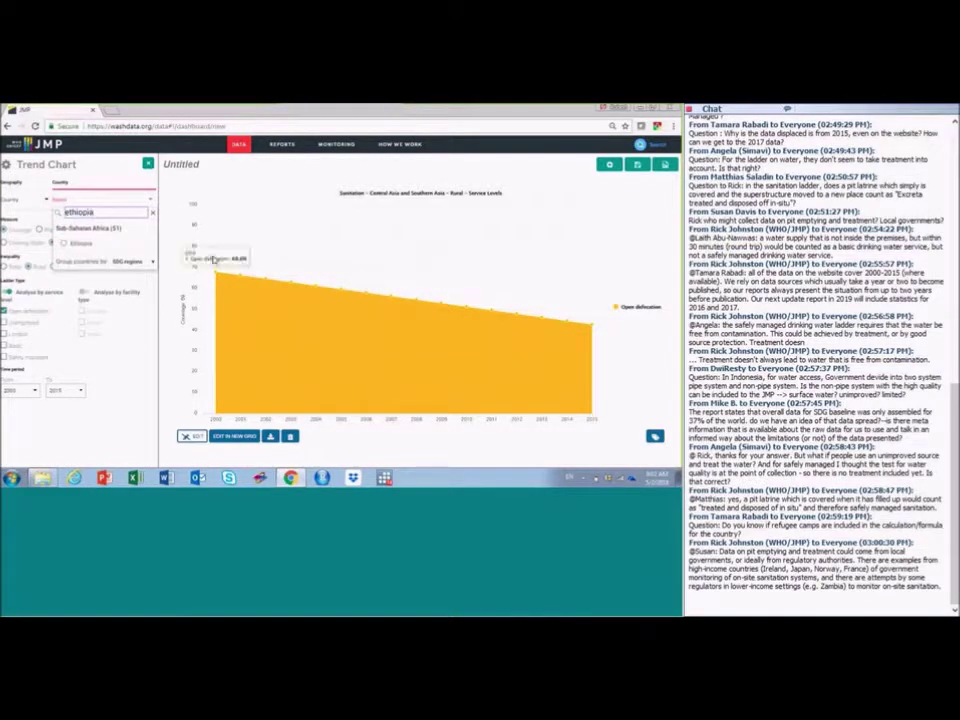
pyautogui.click(70, 244)
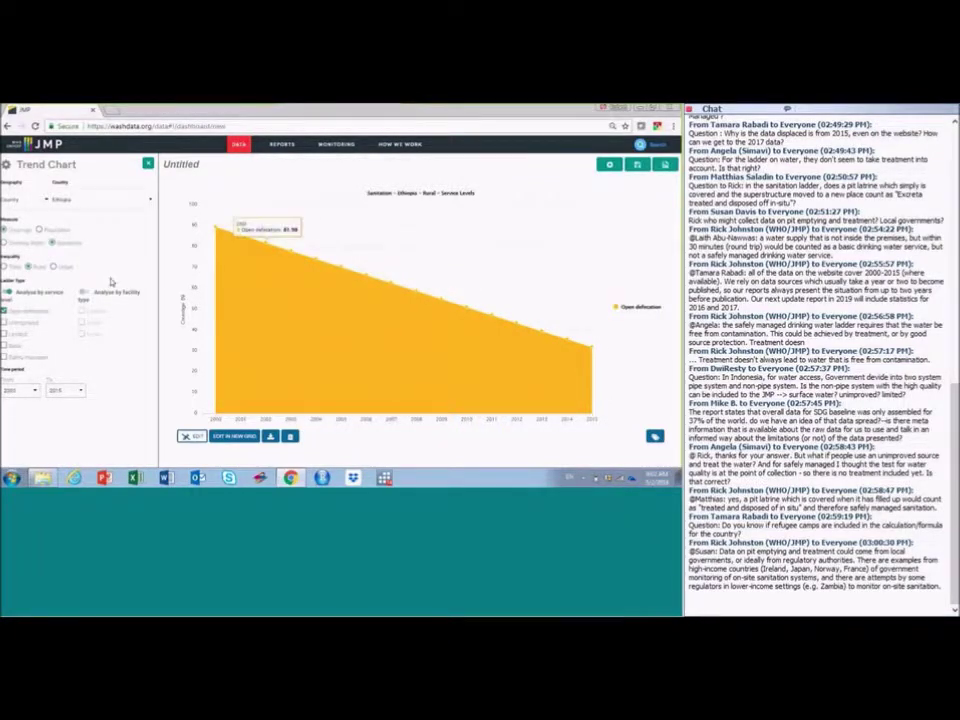
# Switch the Ethiopia trend chart's measure to population and inspect its open defecation in 2000.
pyautogui.click(39, 230)
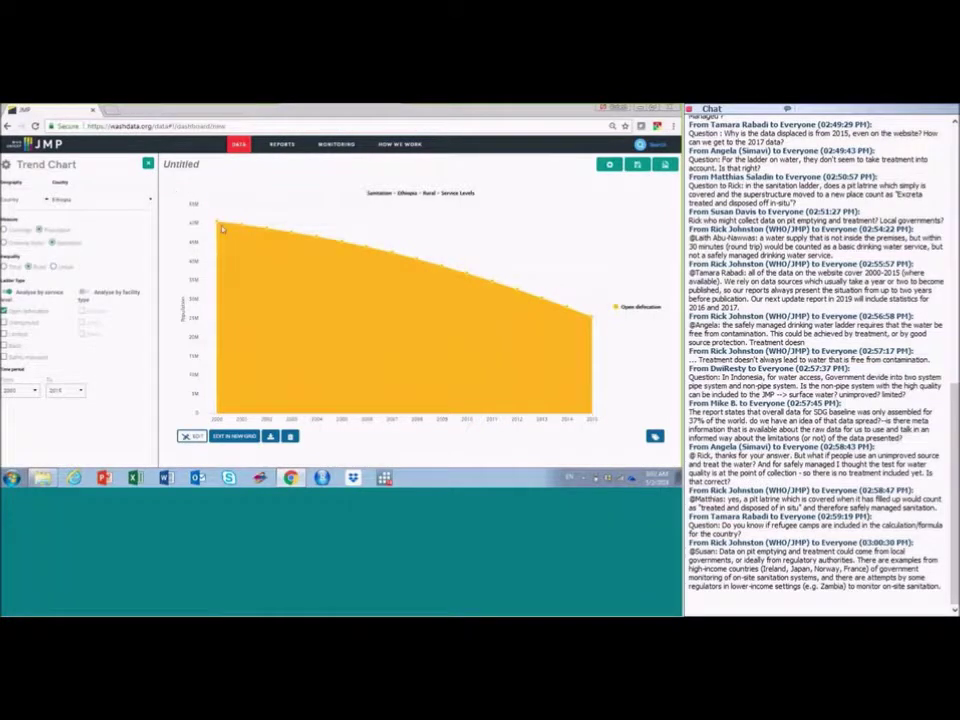
pyautogui.moveTo(217, 224)
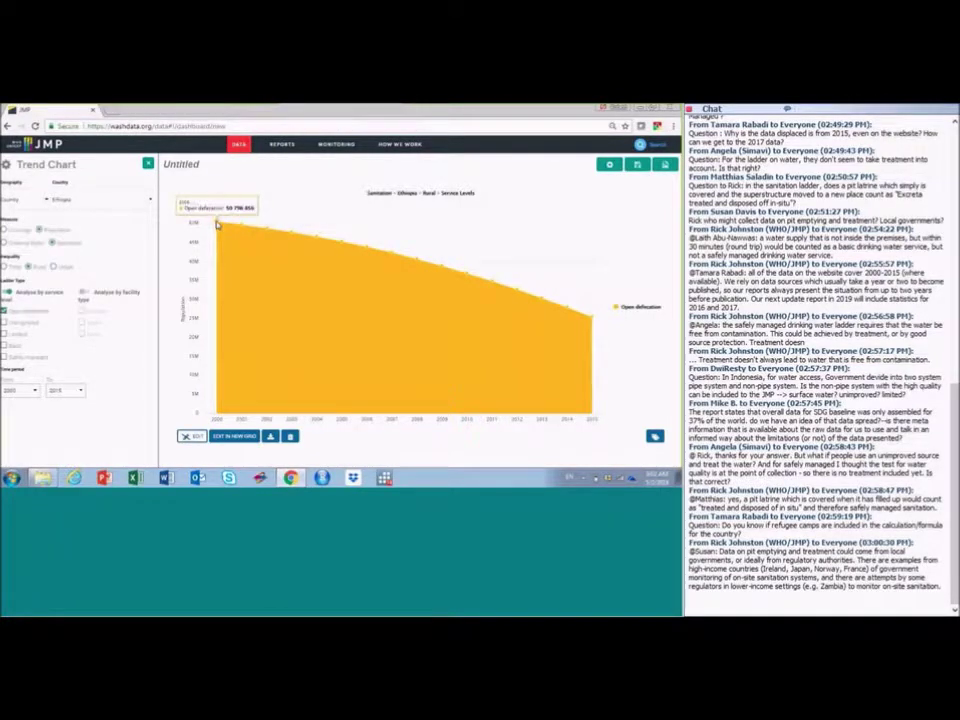
# Remove the trend chart from the grid and create a rank chart of countries.
pyautogui.click(290, 437)
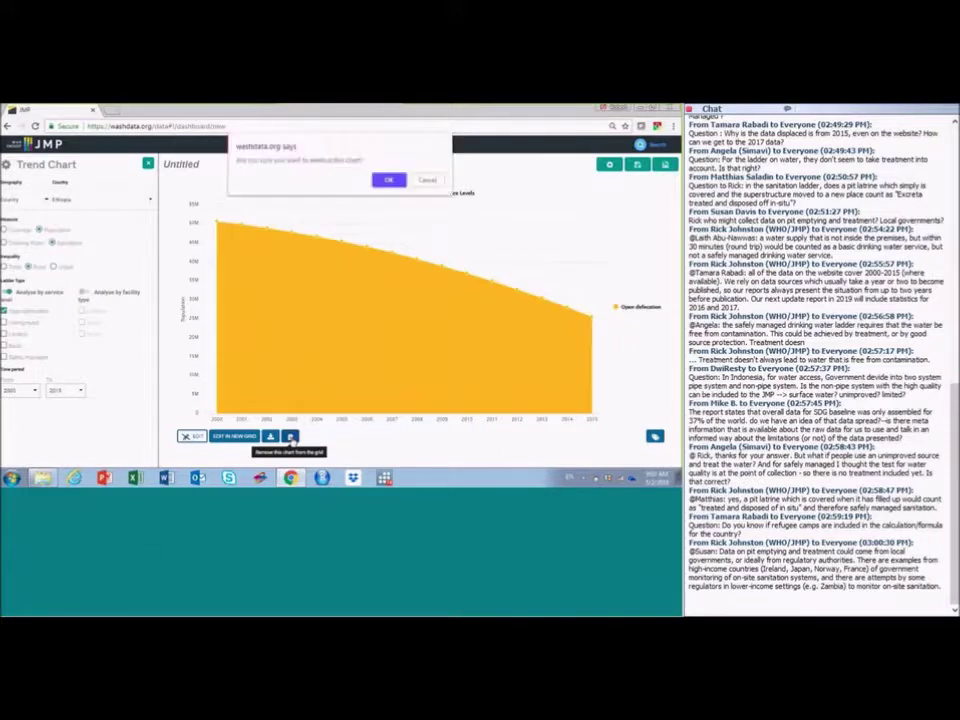
pyautogui.click(388, 180)
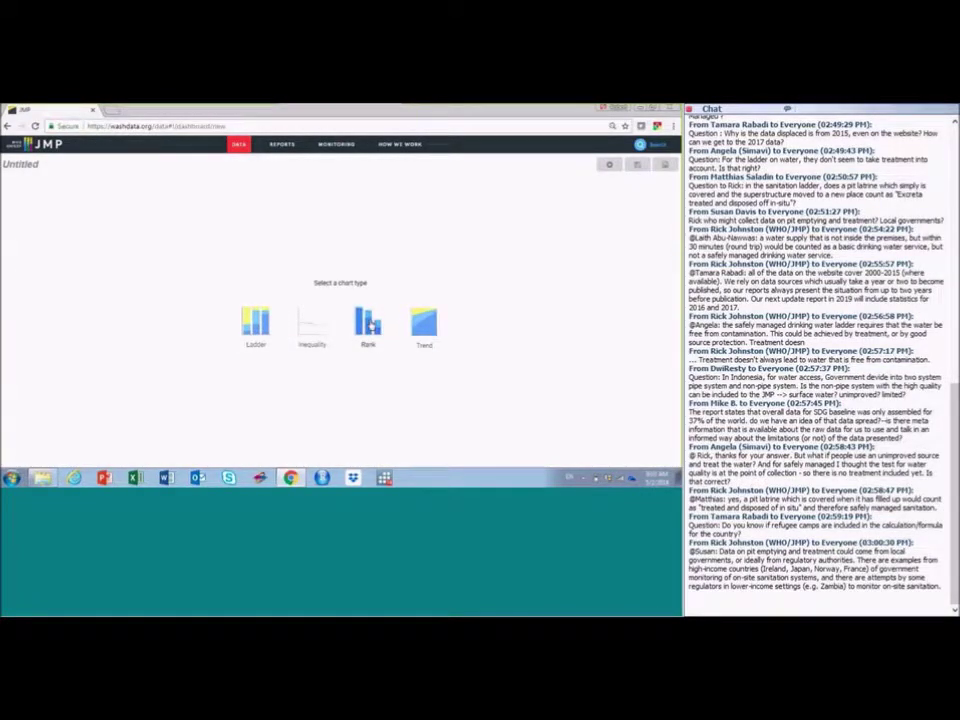
pyautogui.click(368, 322)
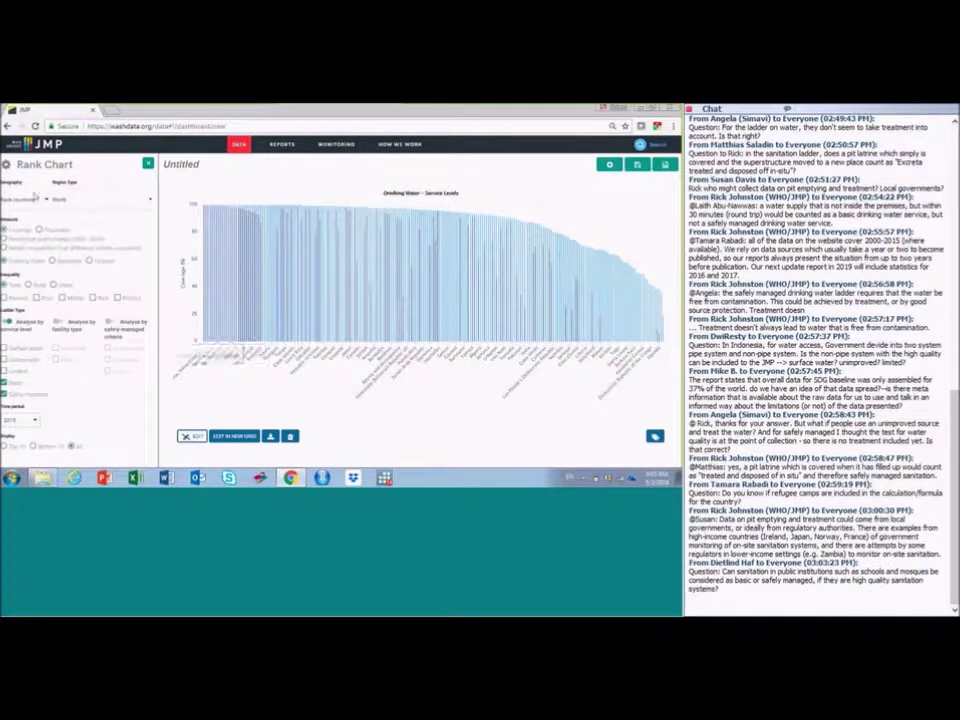
# Set the rank chart to hygiene measured by population and display only the bottom 10 countries.
pyautogui.click(90, 261)
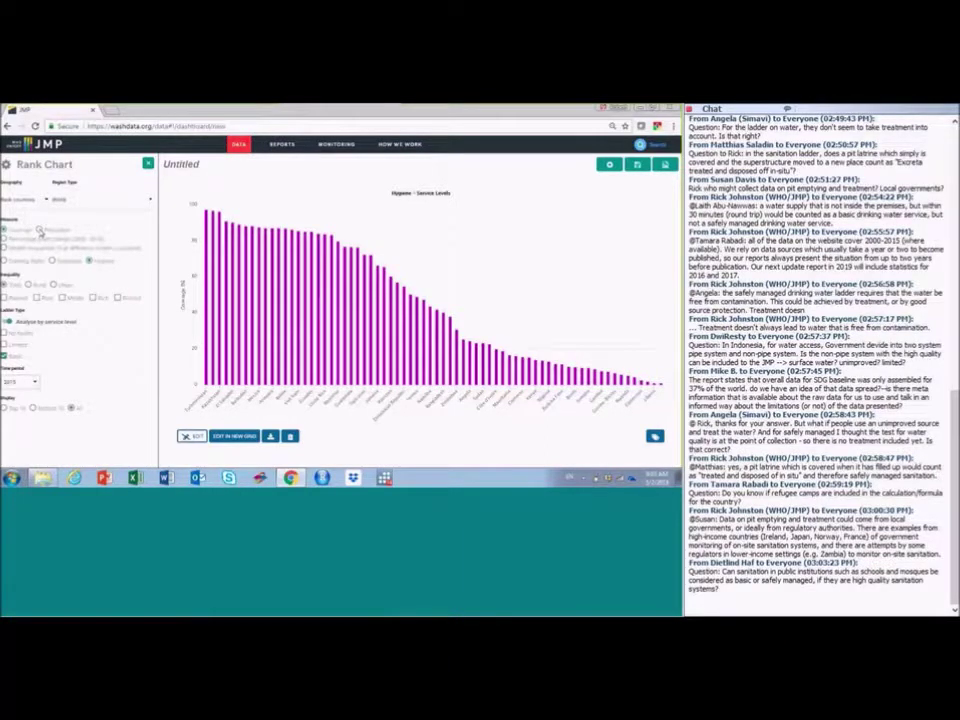
pyautogui.click(40, 230)
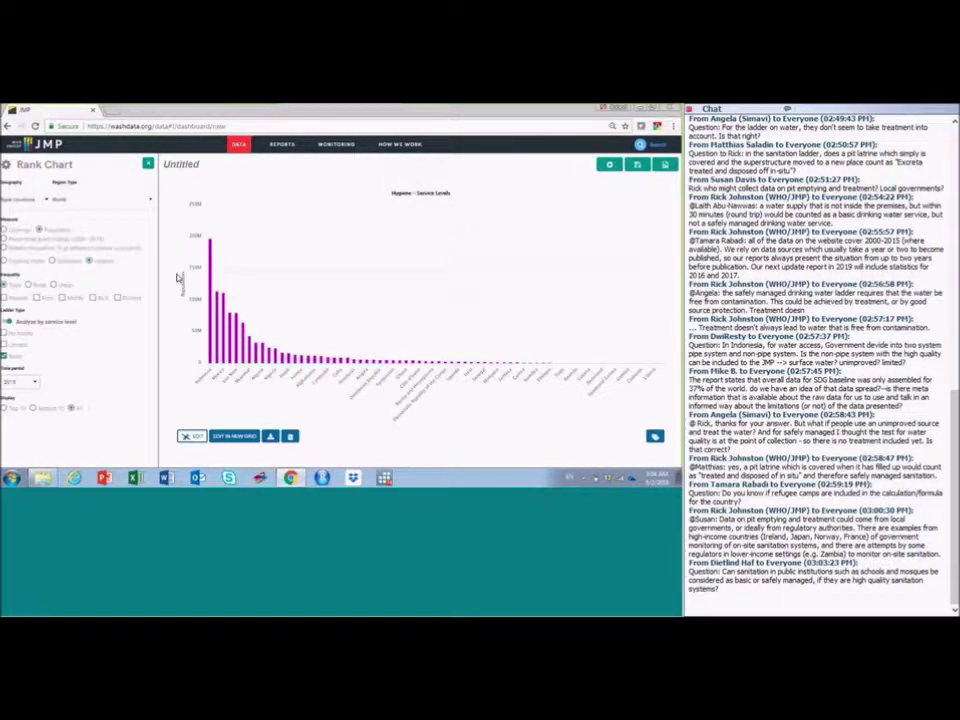
pyautogui.moveTo(183, 282)
pyautogui.click(33, 409)
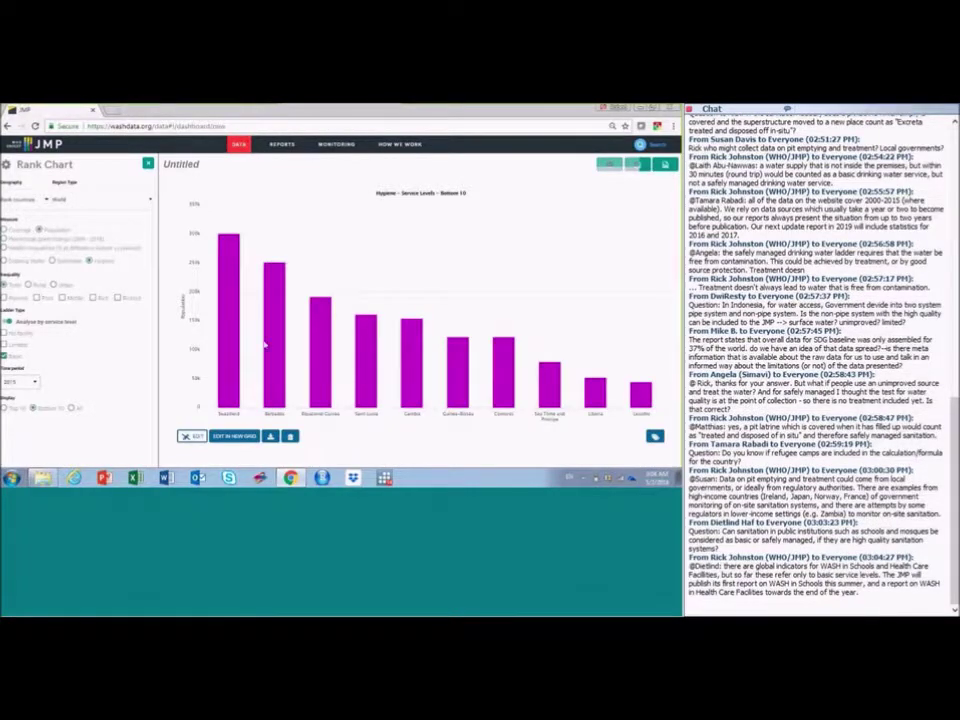
pyautogui.moveTo(247, 316)
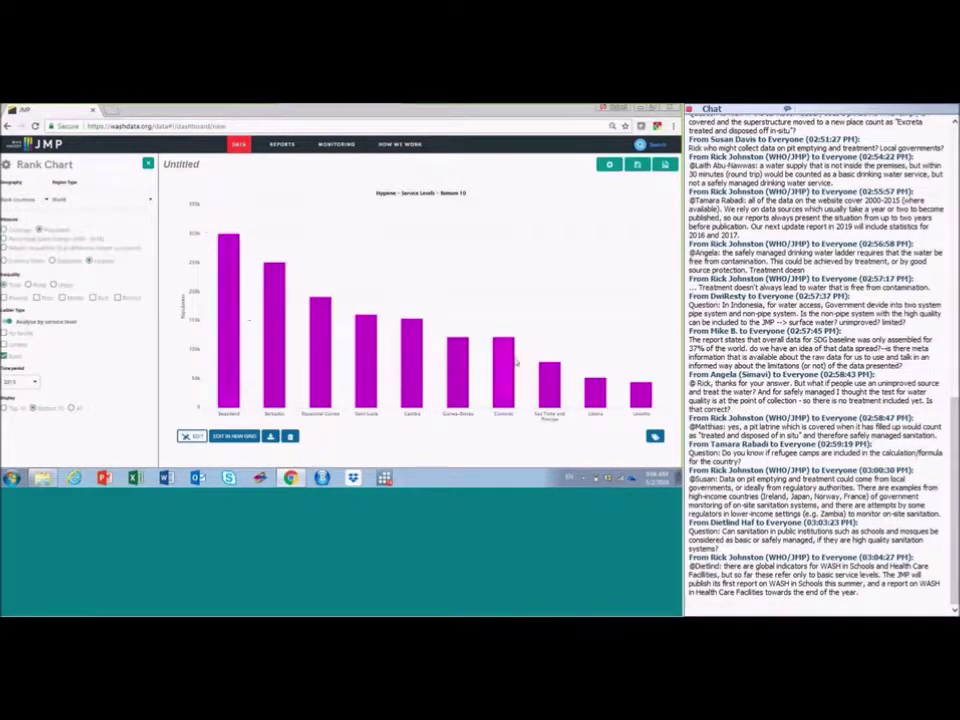
# Rank hygiene by coverage, examine the bottom 10 countries, and change the display to the top 10.
pyautogui.click(5, 229)
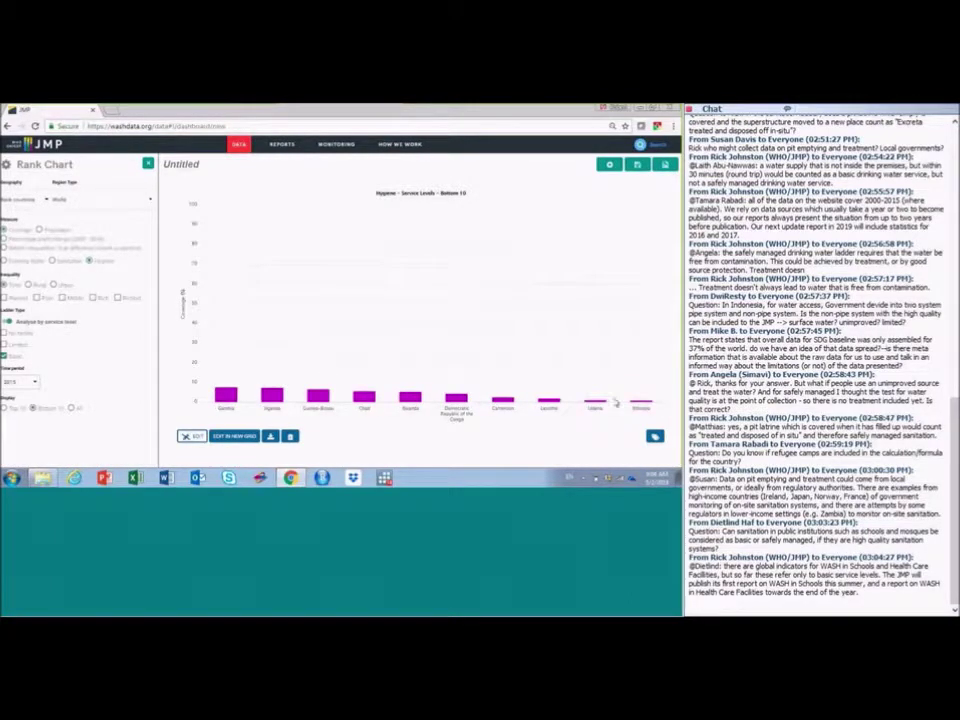
pyautogui.moveTo(224, 390)
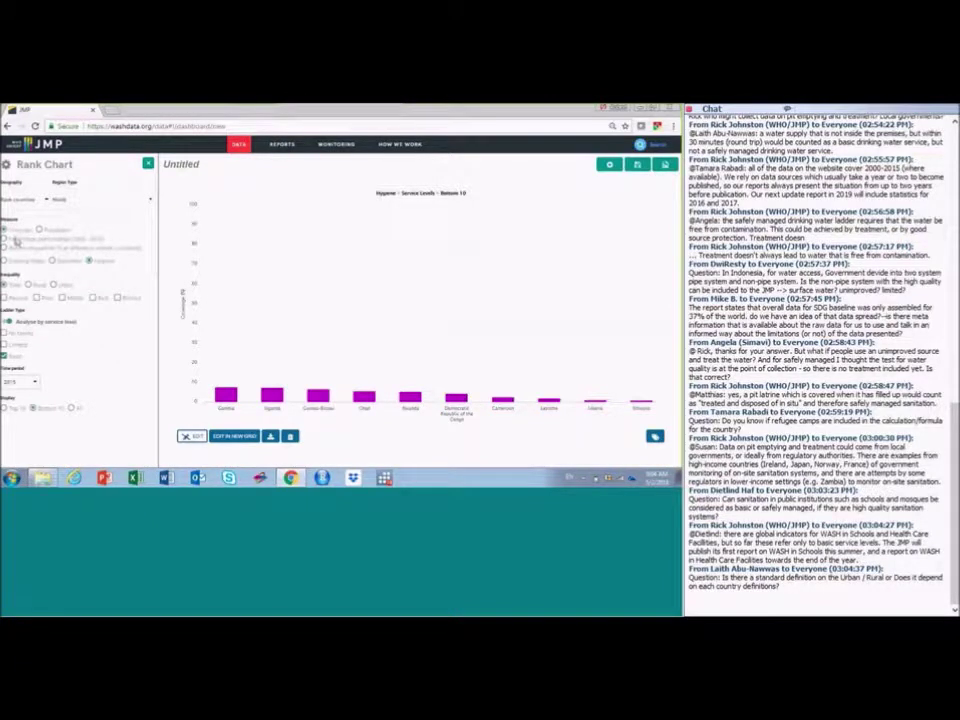
pyautogui.click(5, 409)
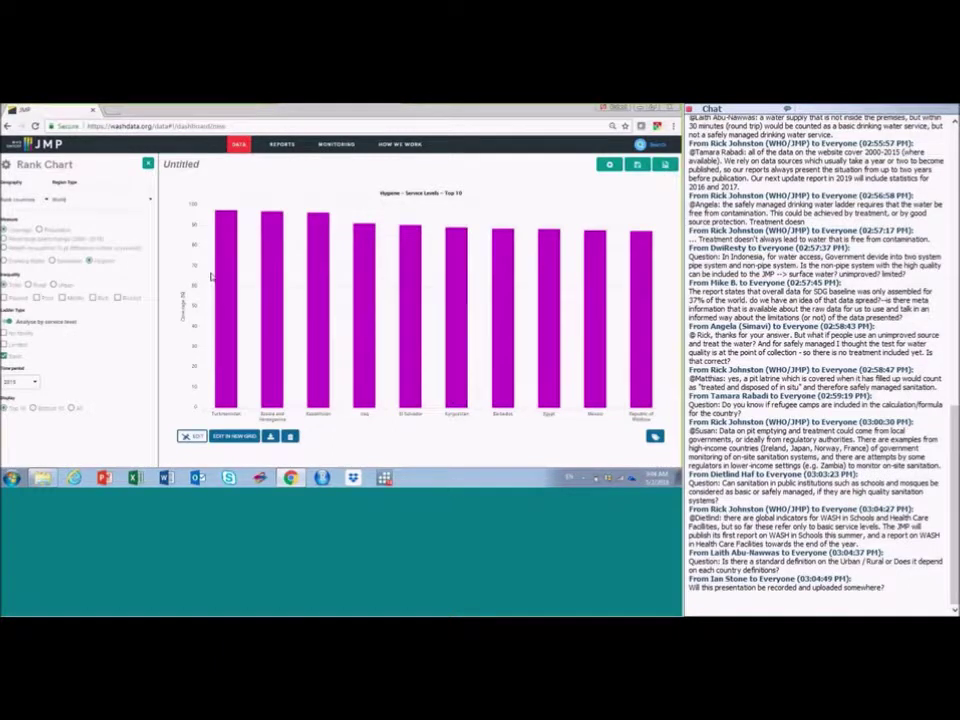
pyautogui.moveTo(217, 267)
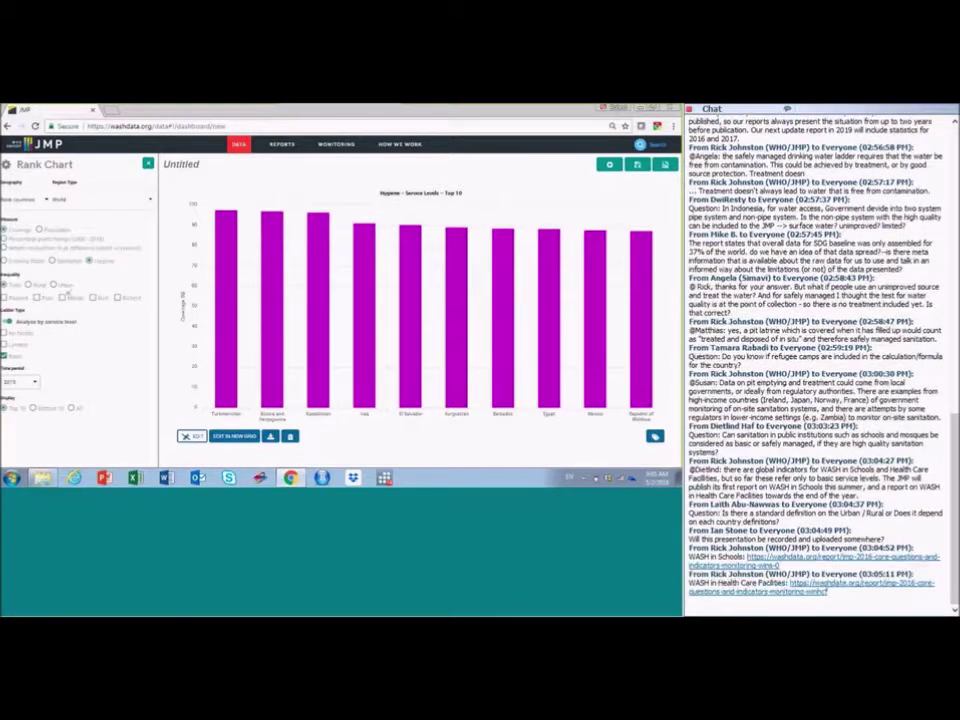
# Switch the rank chart to sanitation with only the open defecation service level and inspect the highest-ranked countries.
pyautogui.click(53, 261)
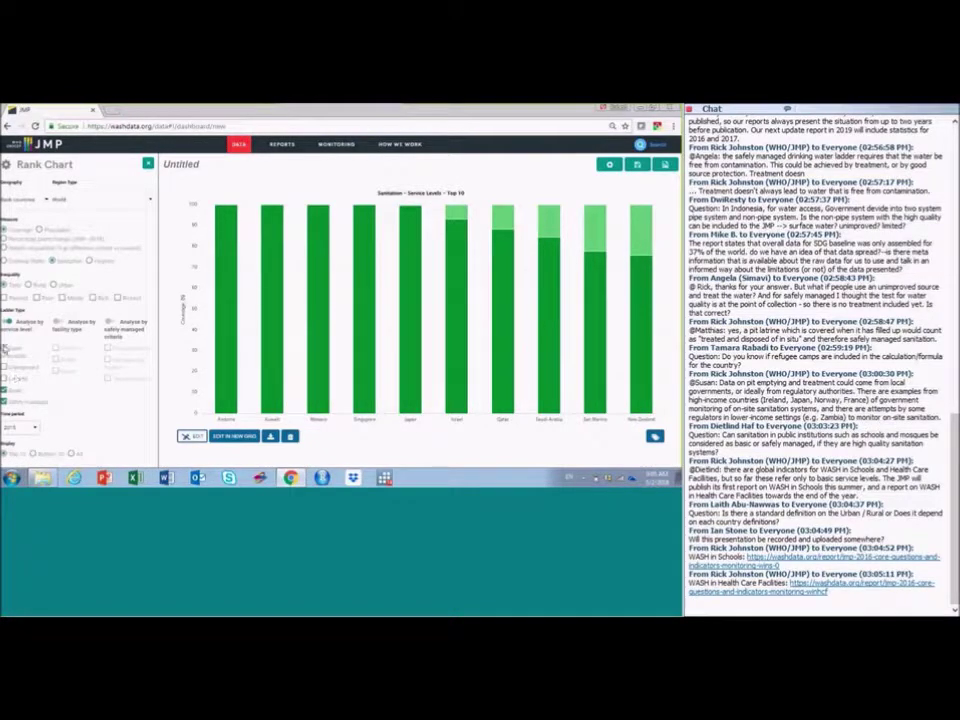
pyautogui.click(7, 291)
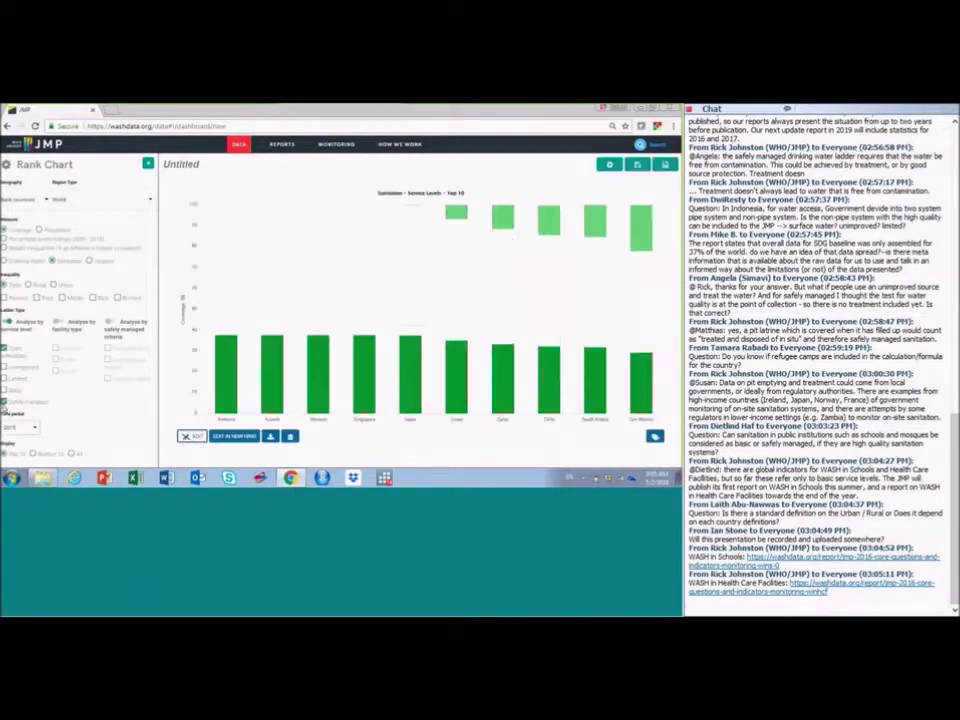
pyautogui.click(15, 280)
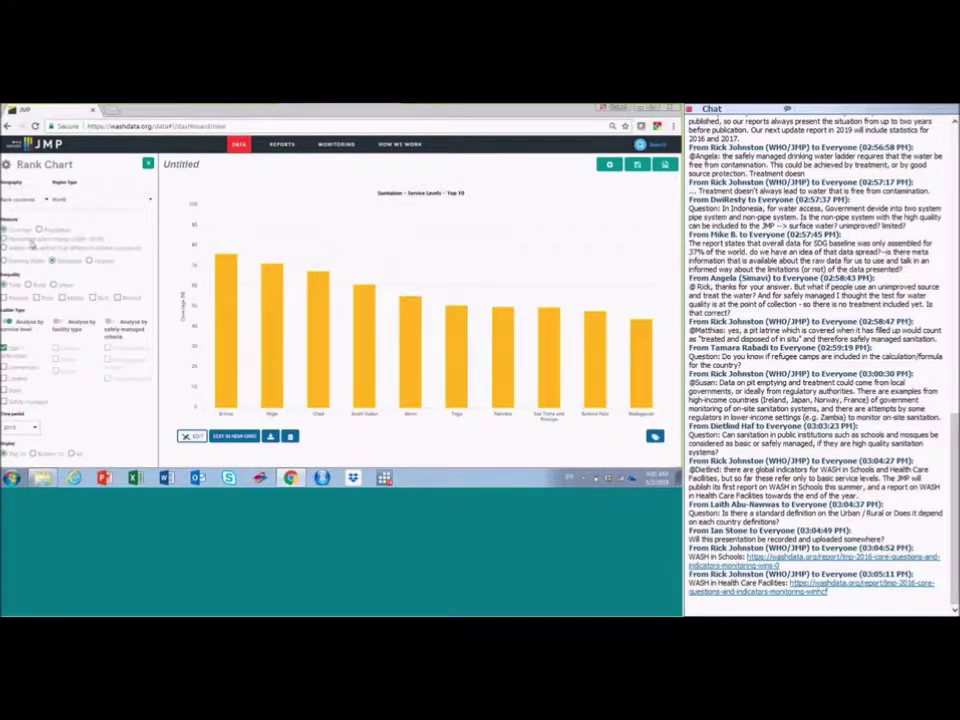
pyautogui.moveTo(230, 322)
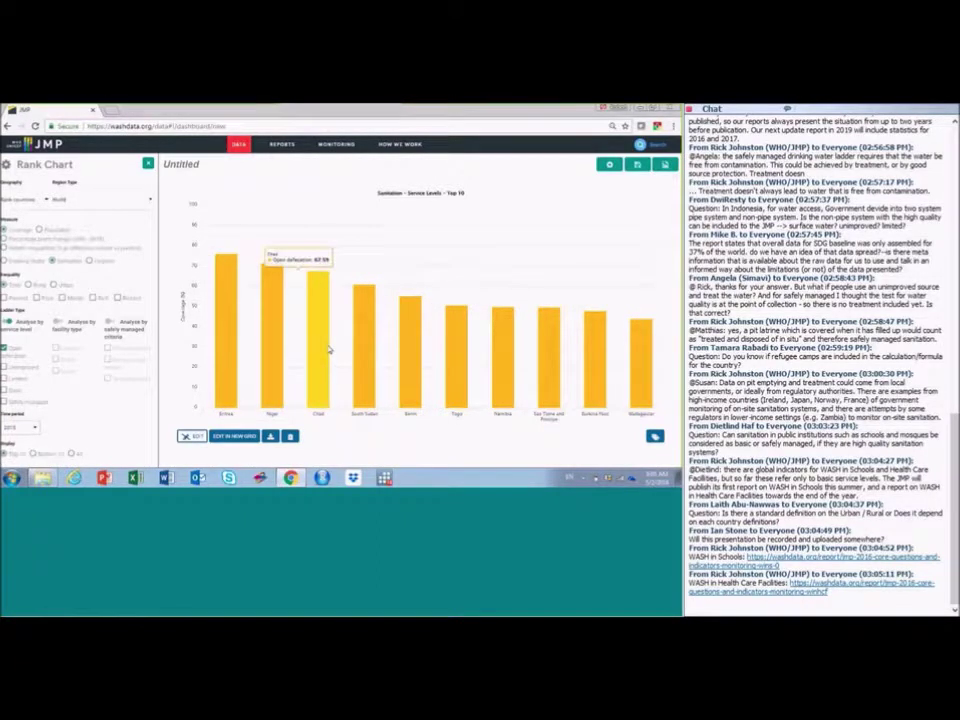
pyautogui.moveTo(322, 350)
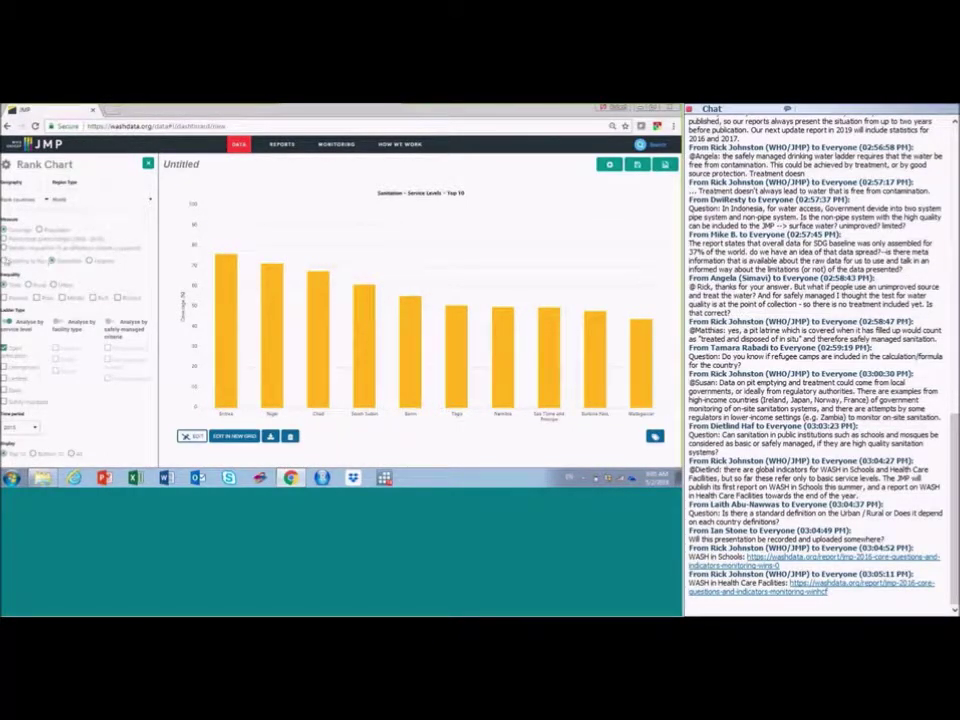
# Rank open defecation by percentage point change (2000–2015), display the bottom 10, and inspect the countries with the largest reductions.
pyautogui.click(31, 285)
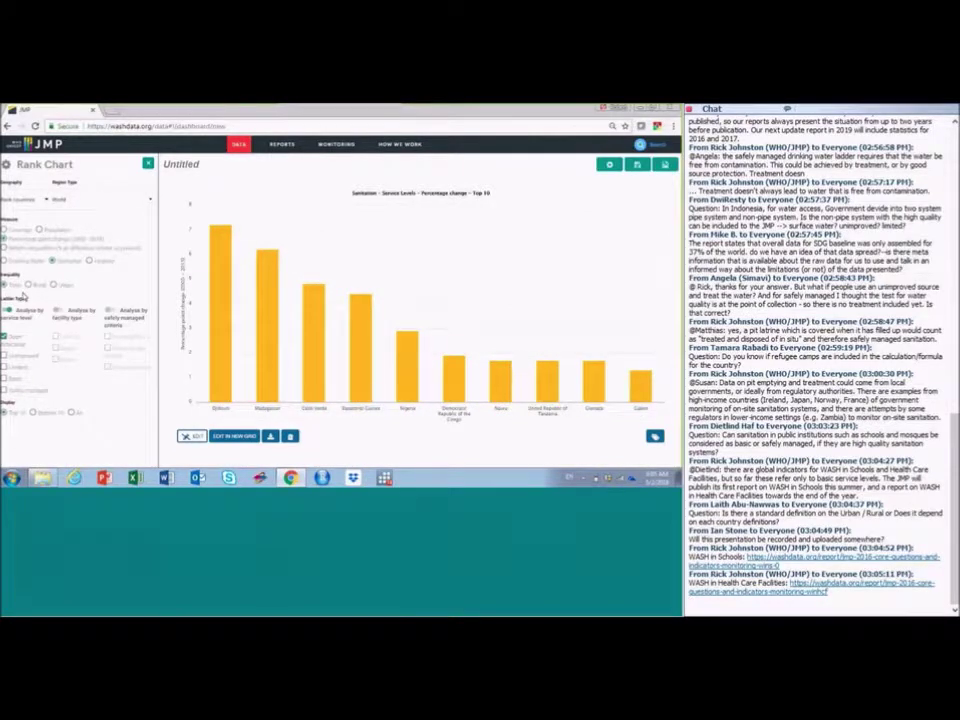
pyautogui.moveTo(231, 293)
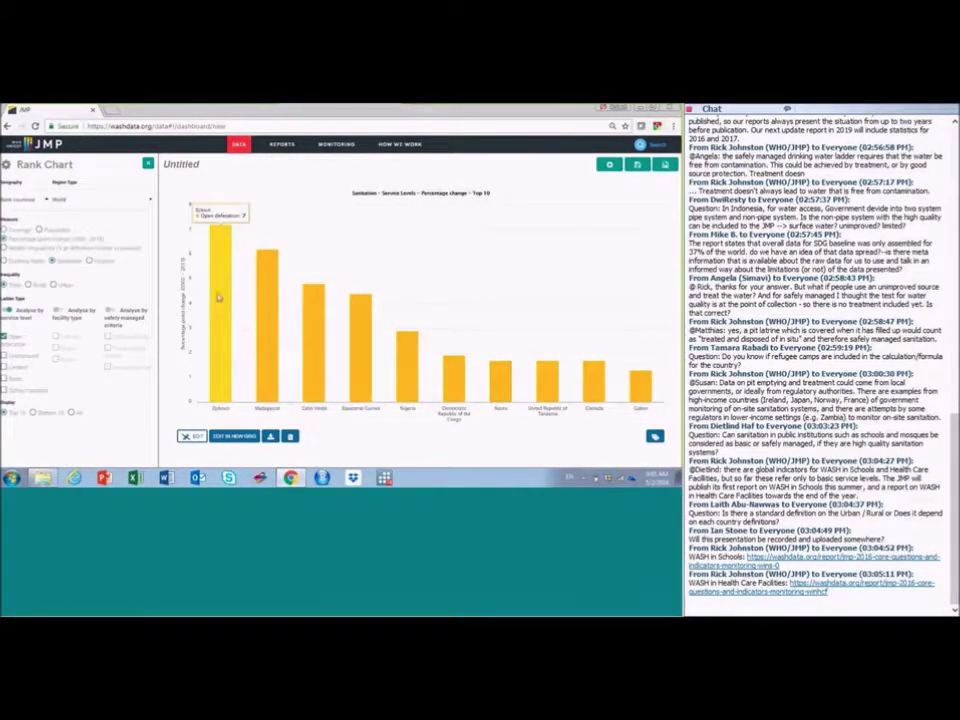
pyautogui.moveTo(266, 352)
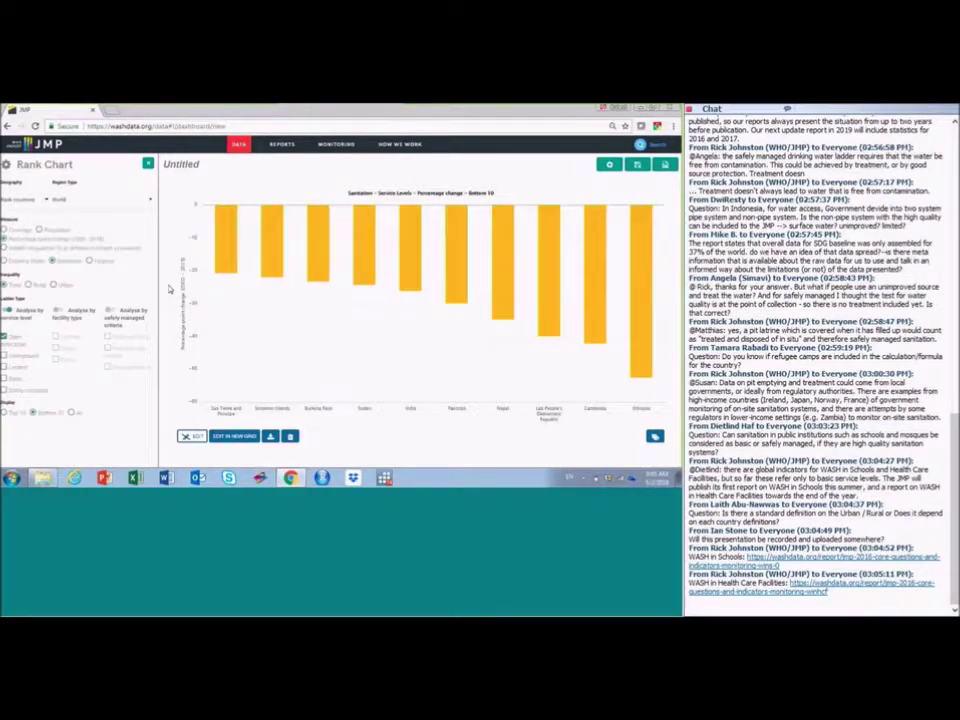
pyautogui.moveTo(648, 300)
pyautogui.moveTo(547, 279)
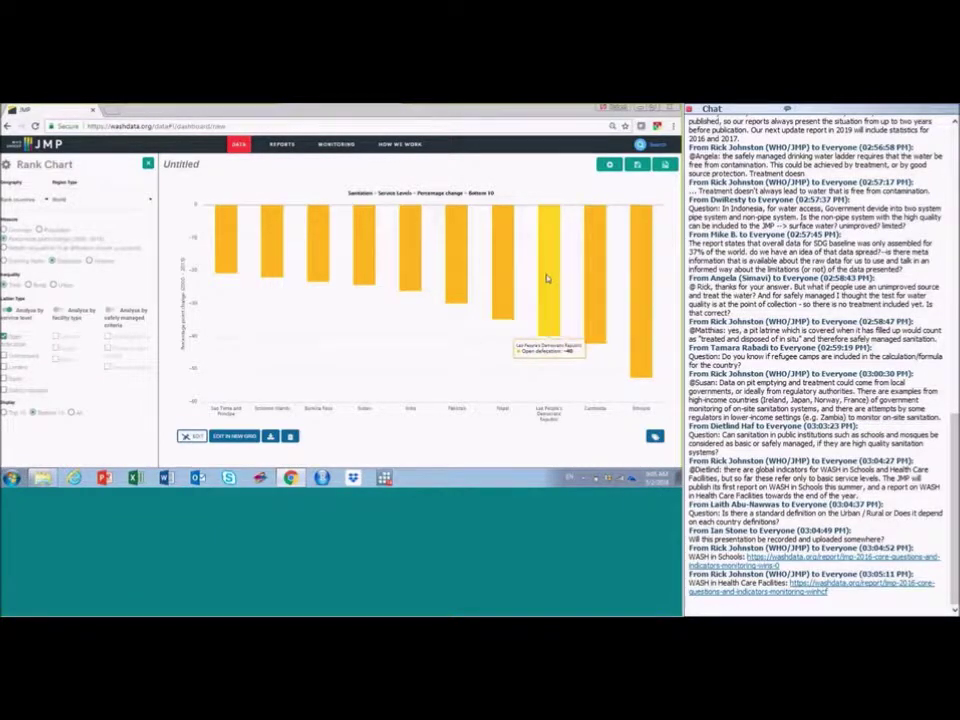
pyautogui.moveTo(498, 235)
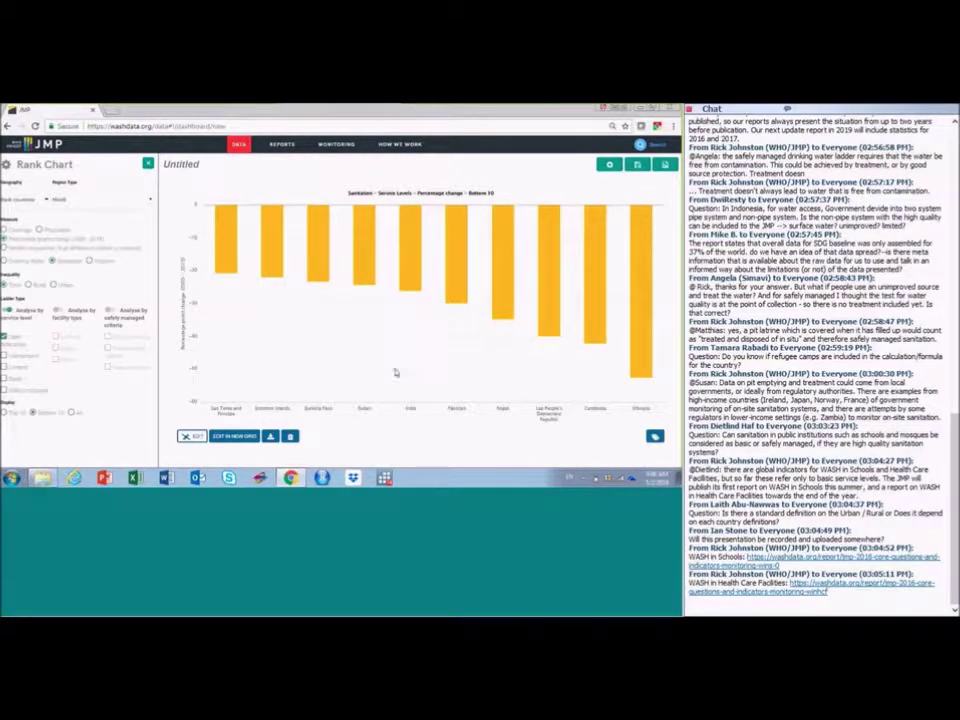
# Change the rank chart's measure to wealth inequality between the poorest and richest.
pyautogui.click(5, 247)
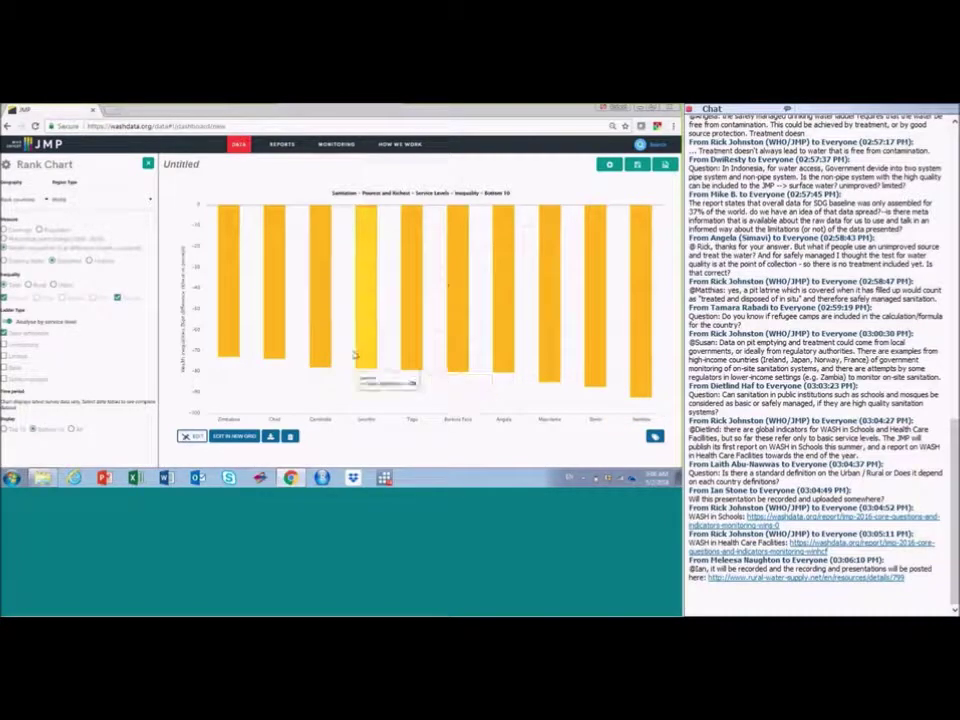
# Replace the rank chart with an inequality chart showing sanitation open defecation for Afghanistan.
pyautogui.click(289, 437)
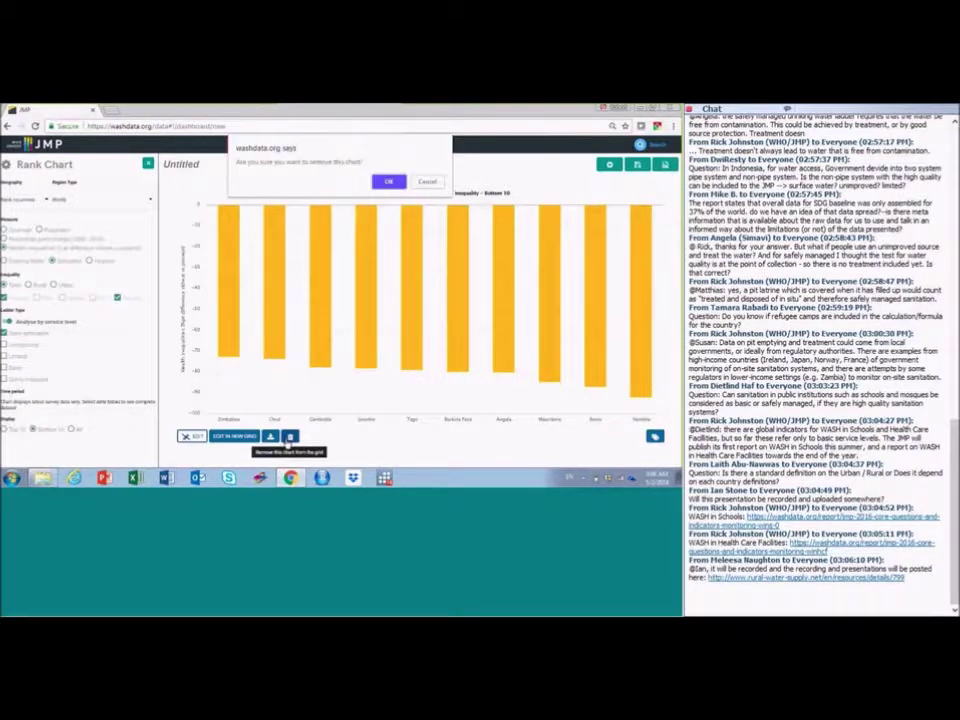
pyautogui.click(388, 181)
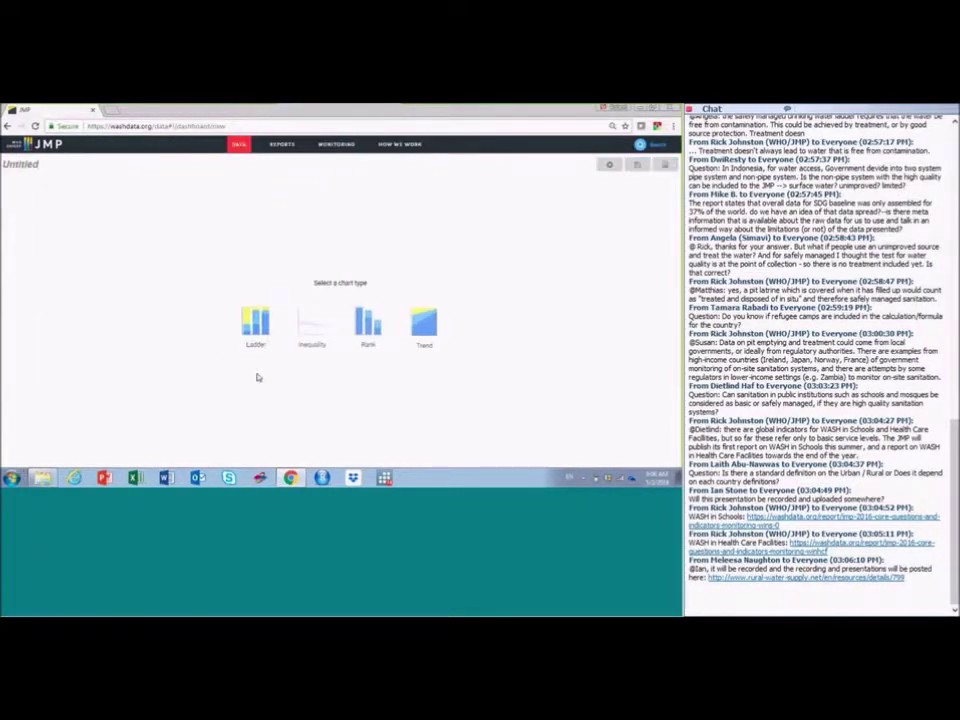
pyautogui.click(315, 322)
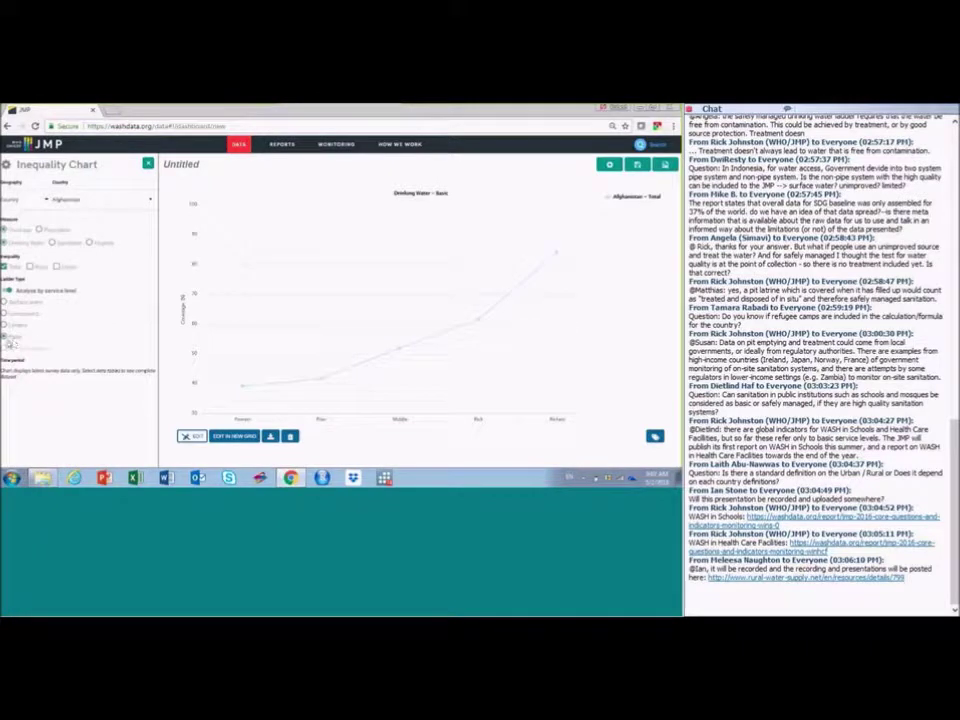
pyautogui.click(52, 243)
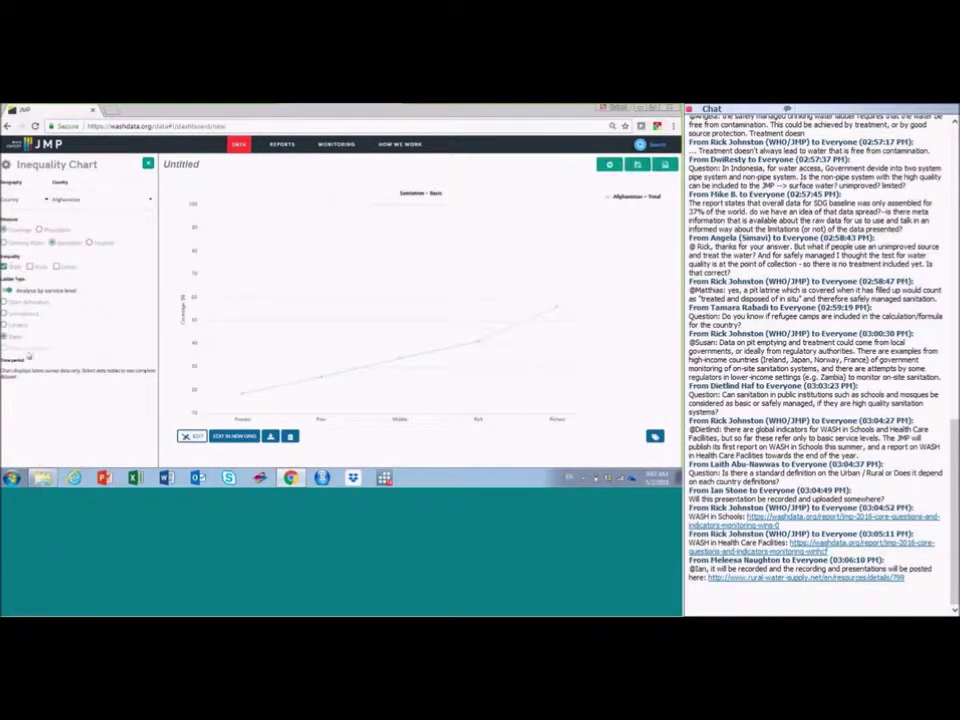
pyautogui.click(44, 347)
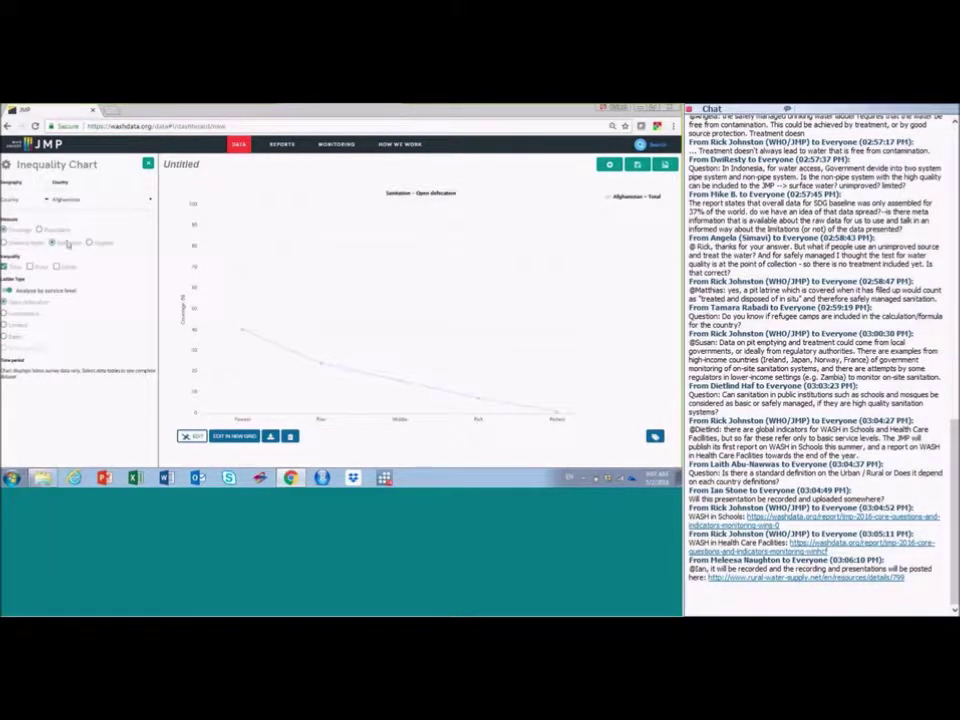
# Add Namibia to the inequality chart alongside Afghanistan and compare open defecation across their wealth groups.
pyautogui.click(100, 199)
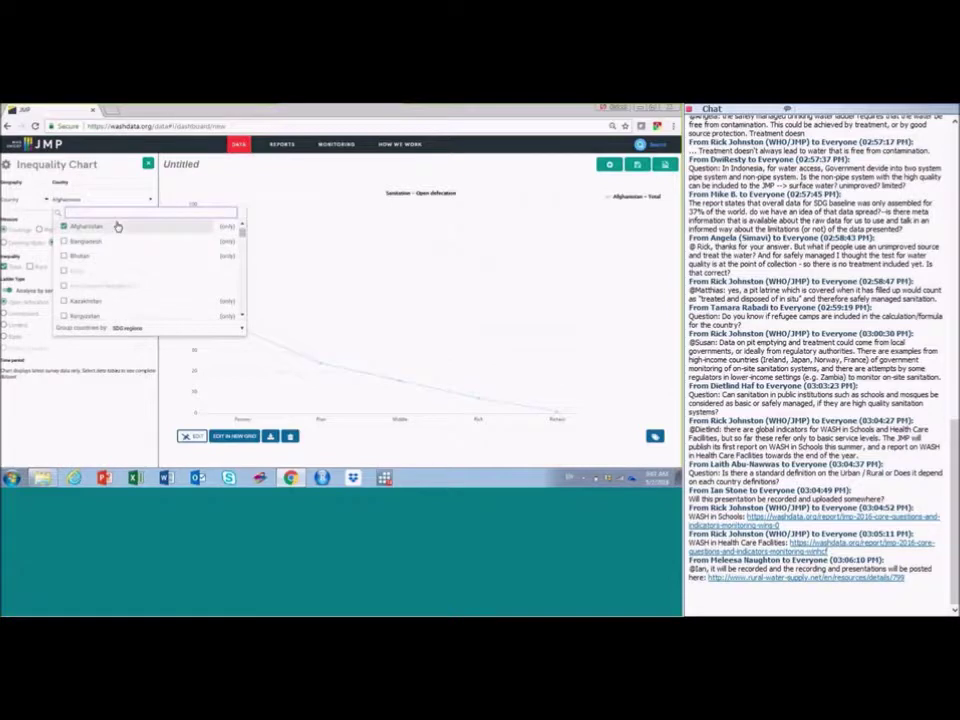
pyautogui.write('nambiab')
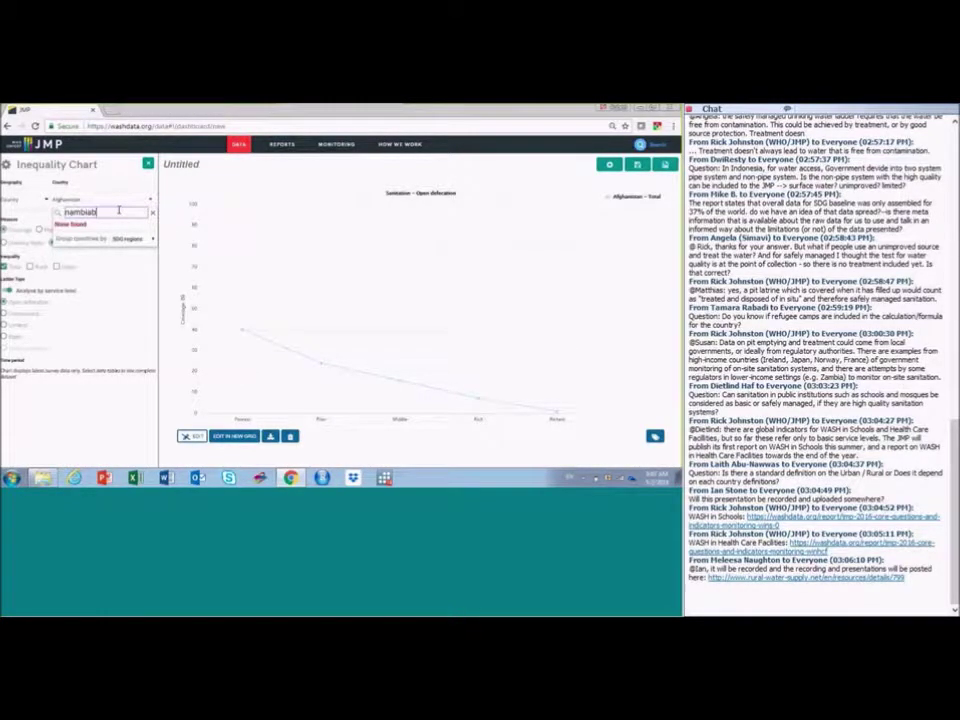
pyautogui.press('BackSpace')
pyautogui.press('BackSpace')
pyautogui.press('BackSpace')
pyautogui.write('ibia')
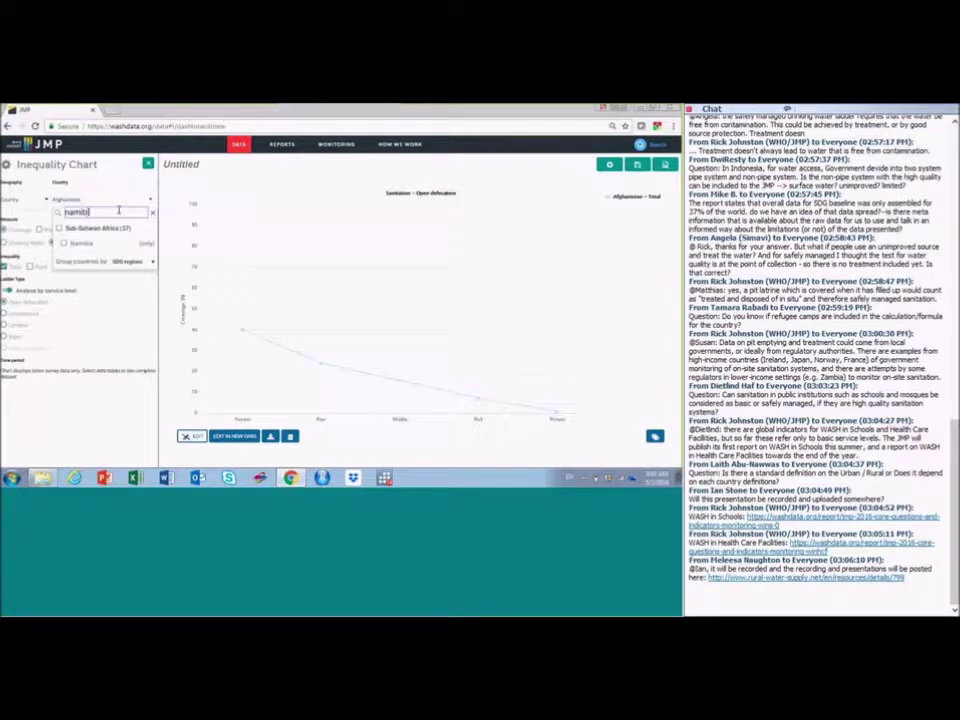
pyautogui.click(65, 243)
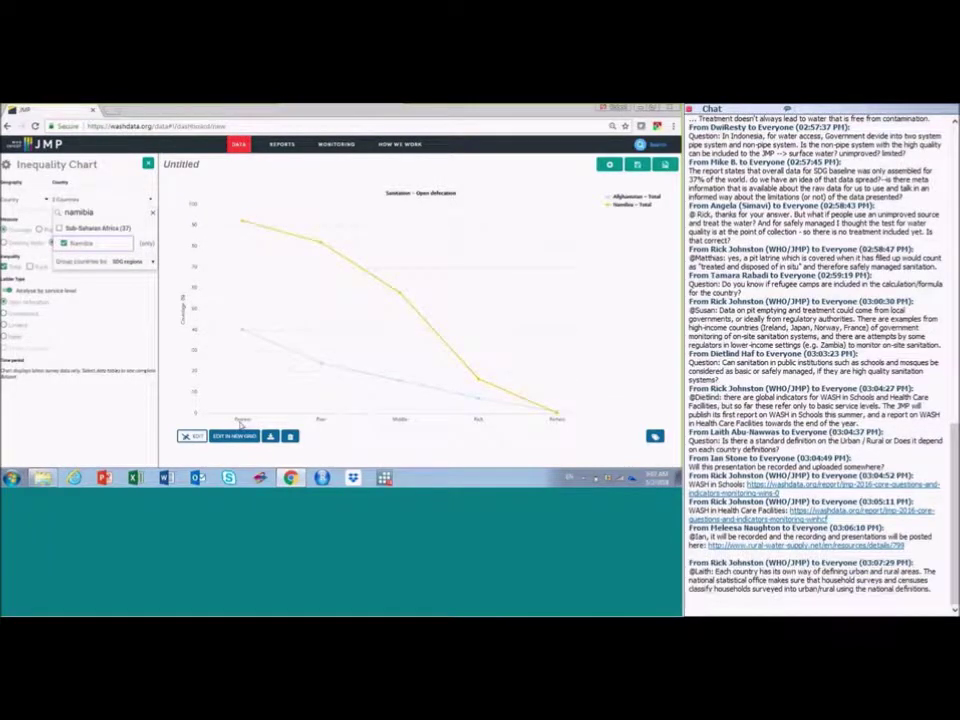
pyautogui.moveTo(236, 412)
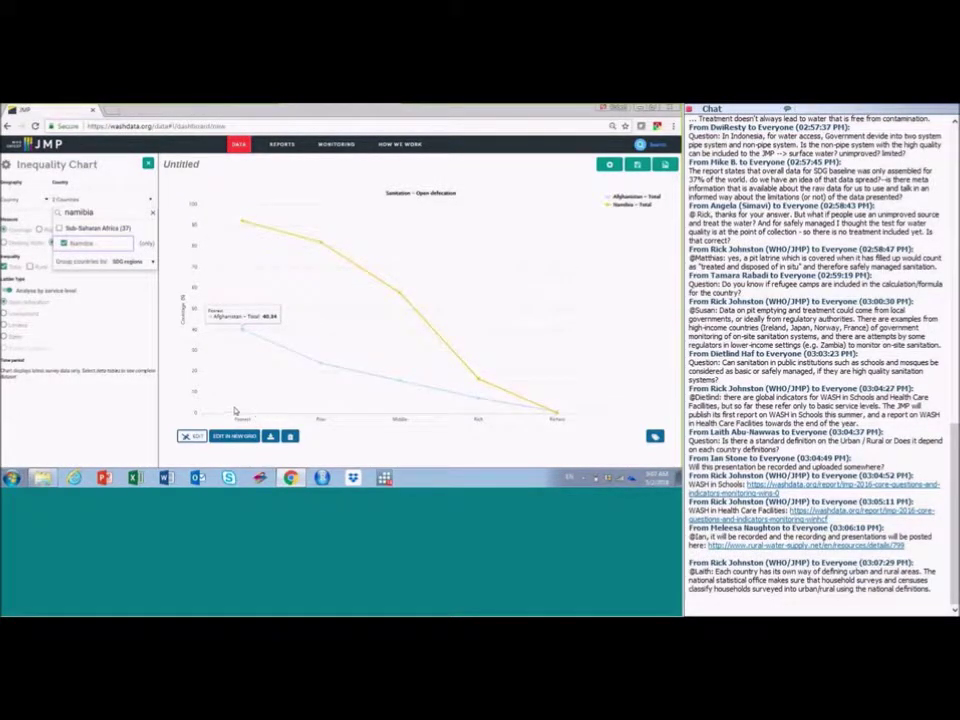
pyautogui.moveTo(243, 220)
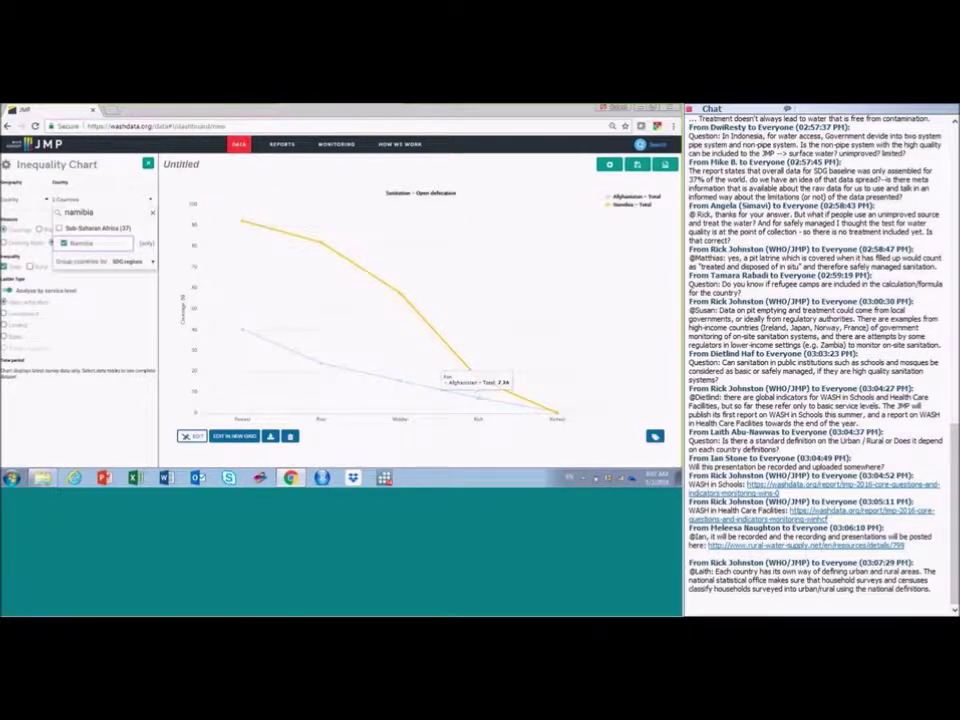
# Inspect open defecation across the wealth groups for Afghanistan and Namibia, showing the chart's data labels and hiding them again.
pyautogui.moveTo(560, 416)
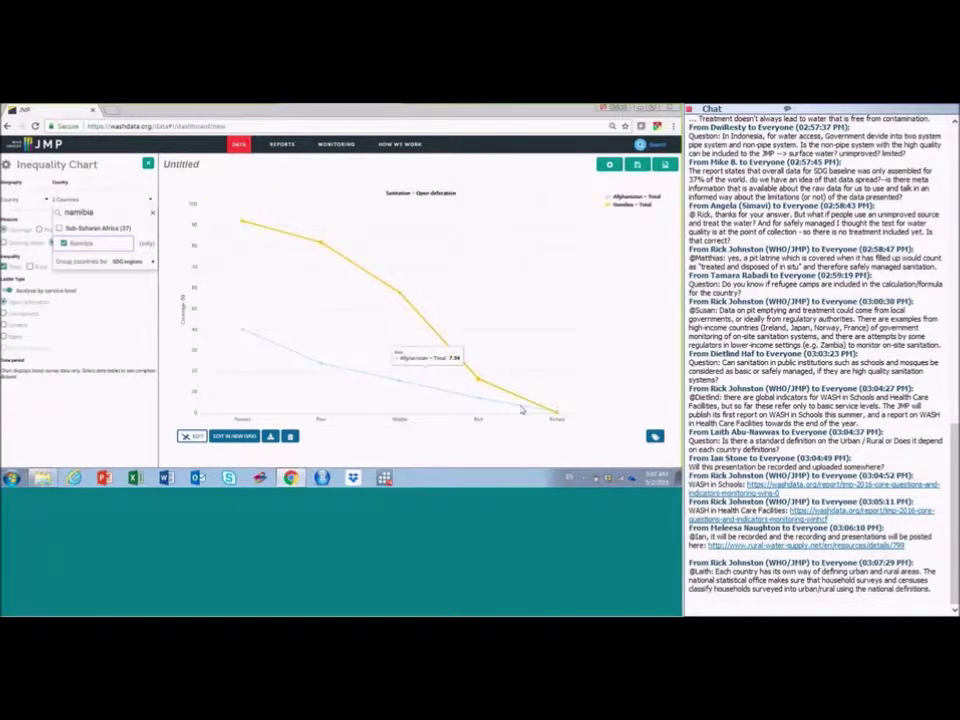
pyautogui.moveTo(364, 310)
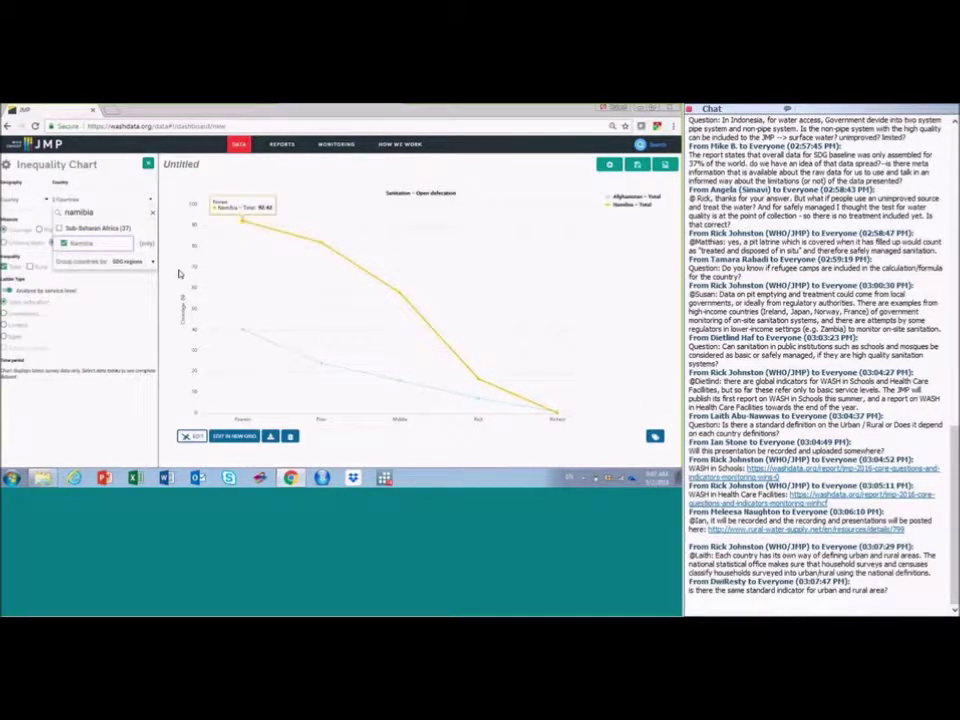
pyautogui.click(80, 400)
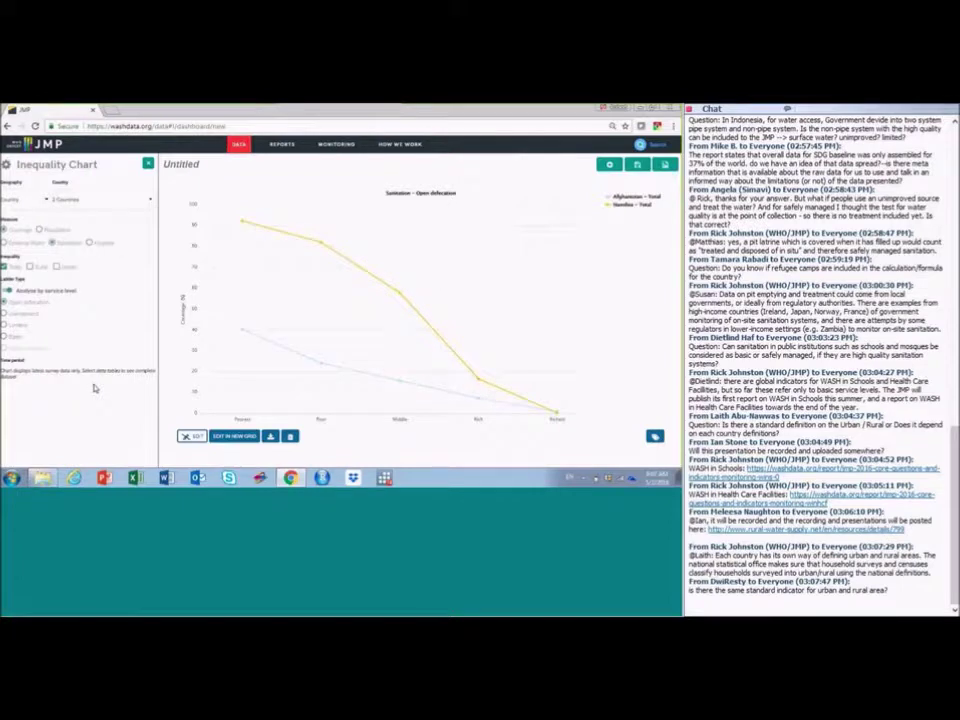
pyautogui.click(655, 437)
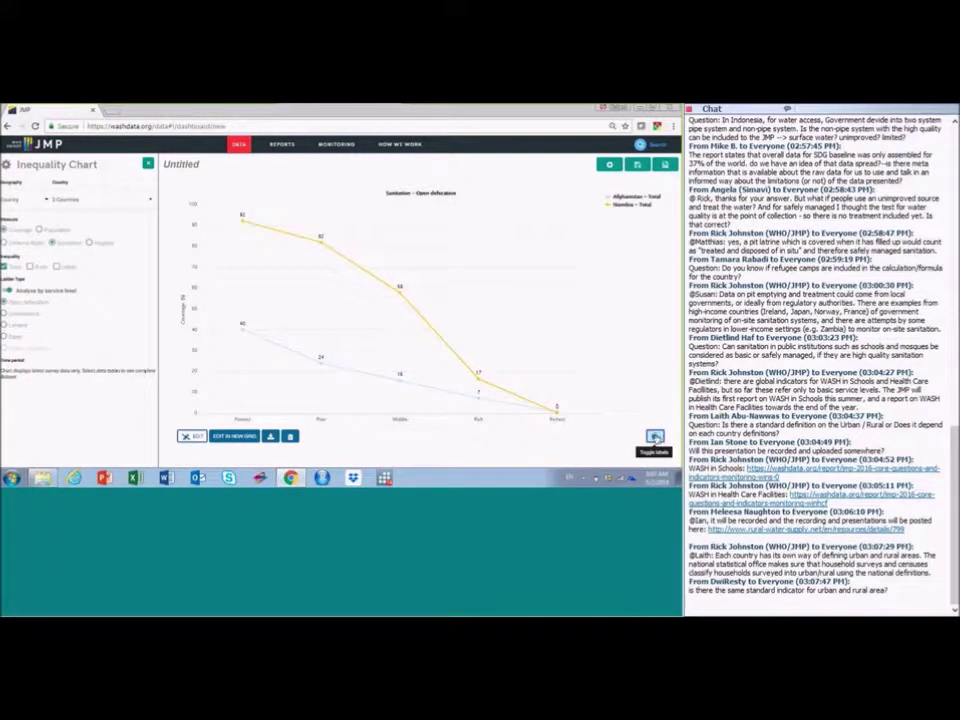
pyautogui.click(655, 437)
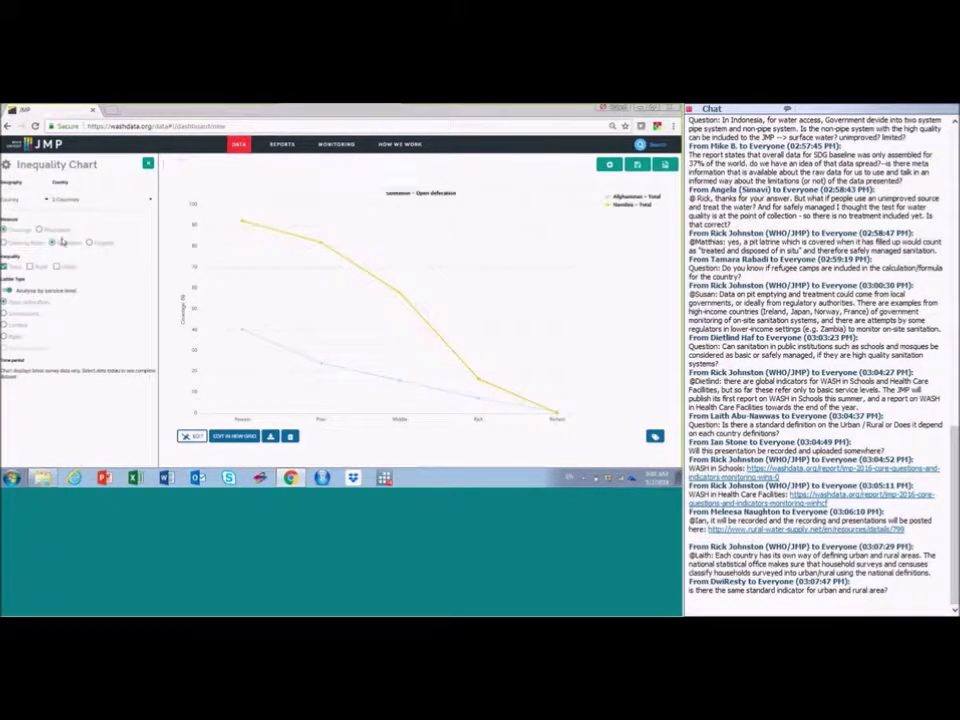
# Remove Afghanistan from the inequality chart and title the grid "Open defecation by wealth quintile in Namibia".
pyautogui.click(90, 201)
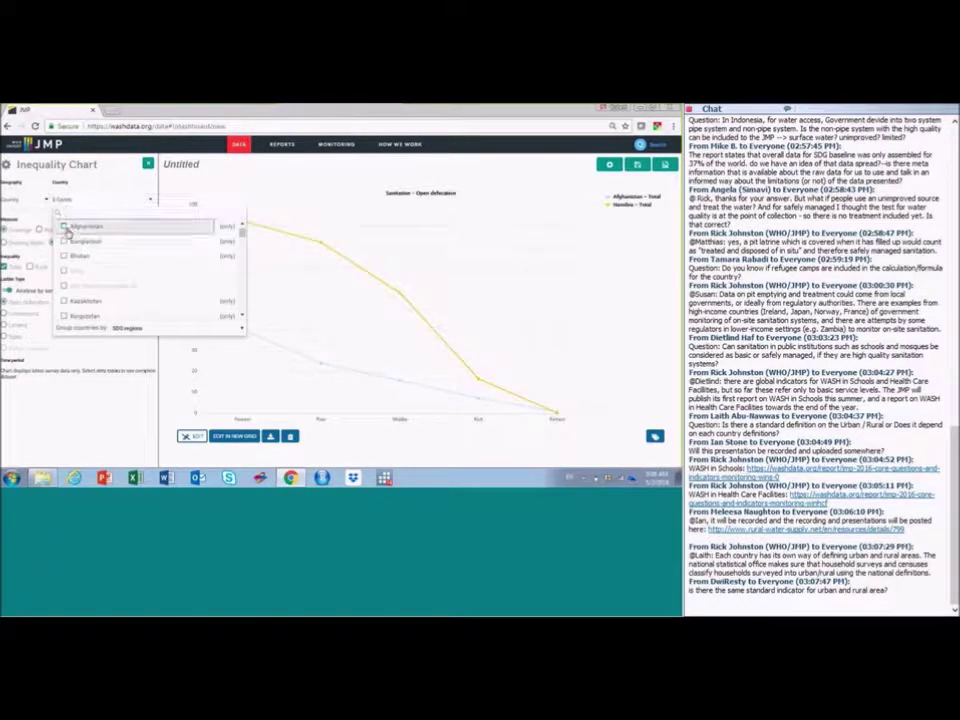
pyautogui.click(64, 227)
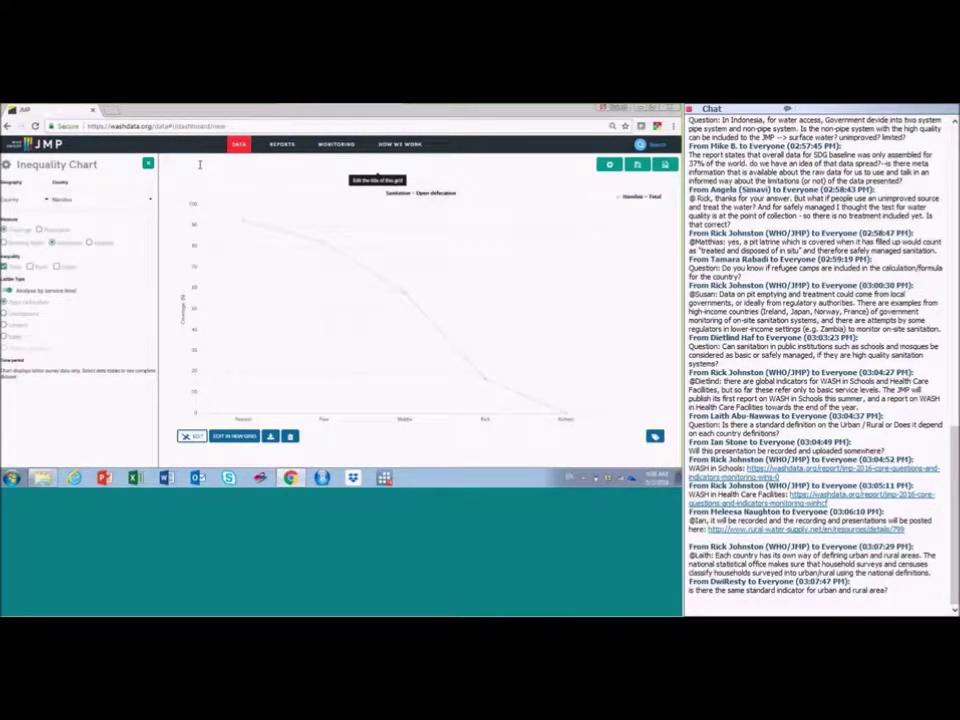
pyautogui.write('Open defecation by wea')
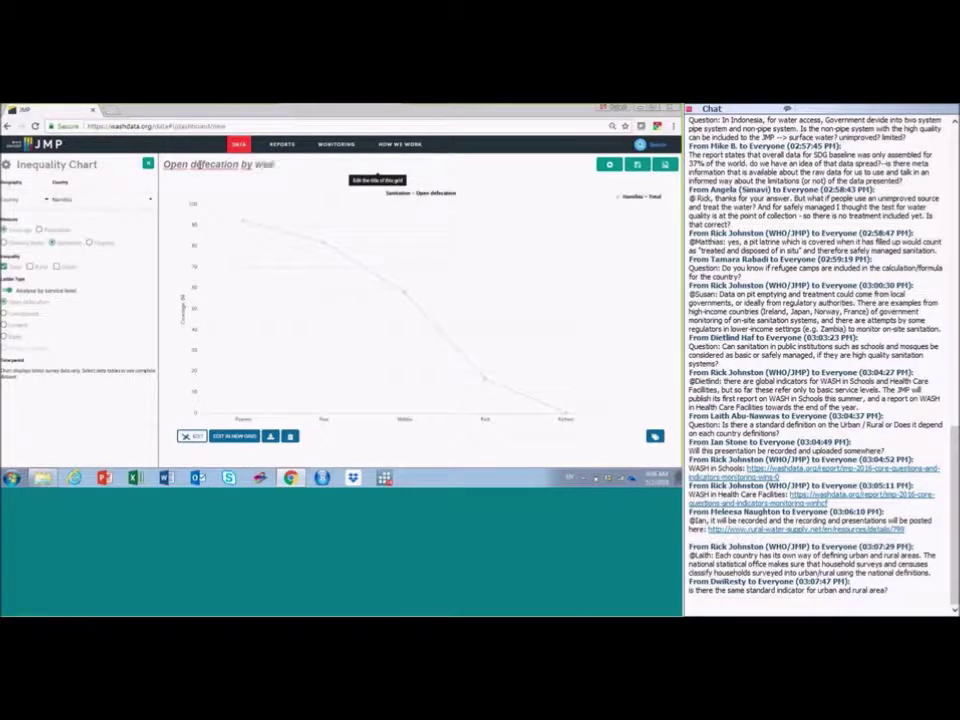
pyautogui.write('lth quintile in Namib')
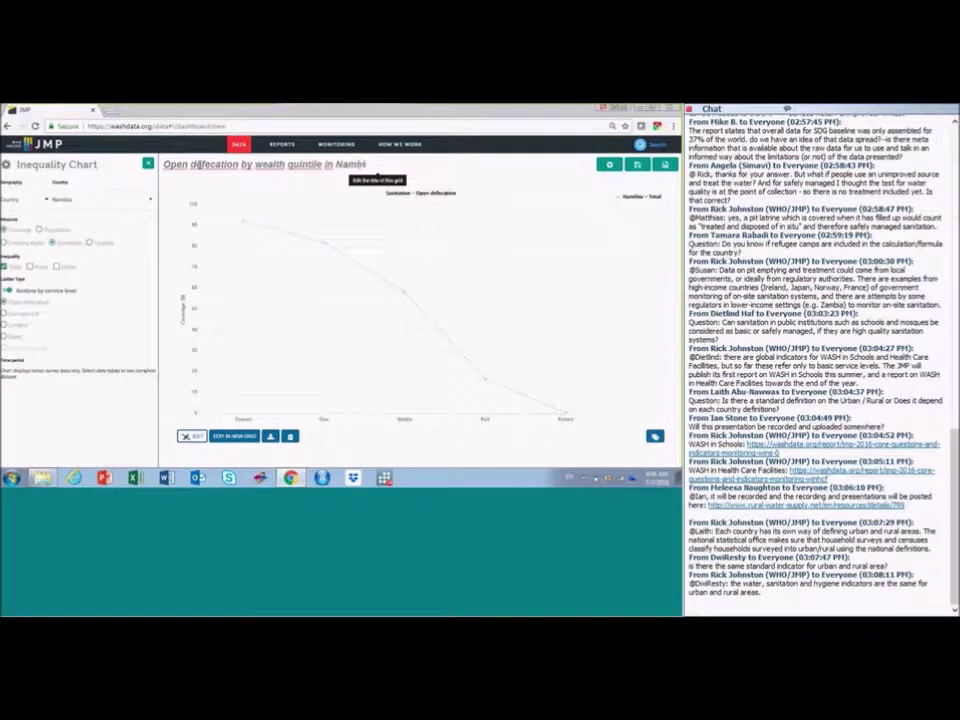
pyautogui.write('bia')
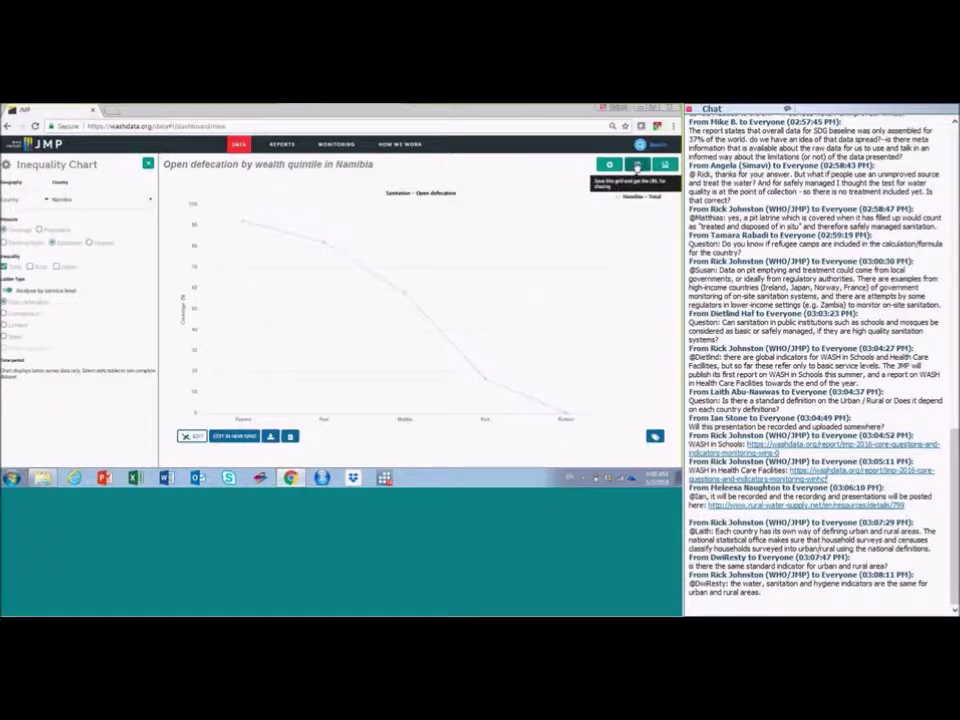
# Save the grid and select its sharing URL for copying.
pyautogui.click(638, 165)
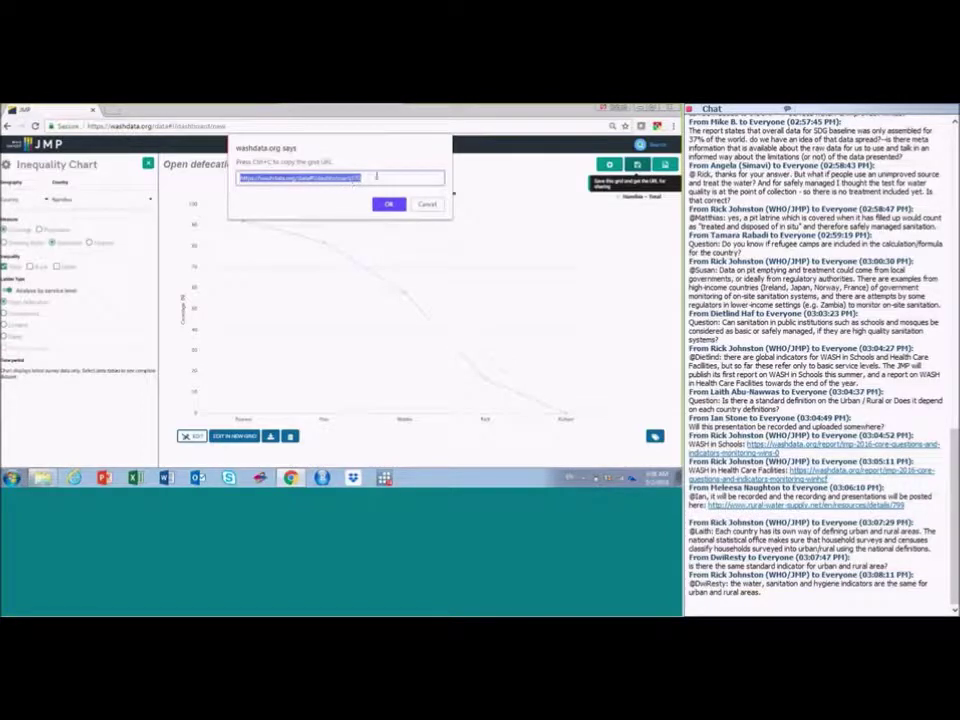
pyautogui.click(372, 178)
pyautogui.moveTo(372, 178); pyautogui.dragTo(240, 178)
pyautogui.click(387, 205)
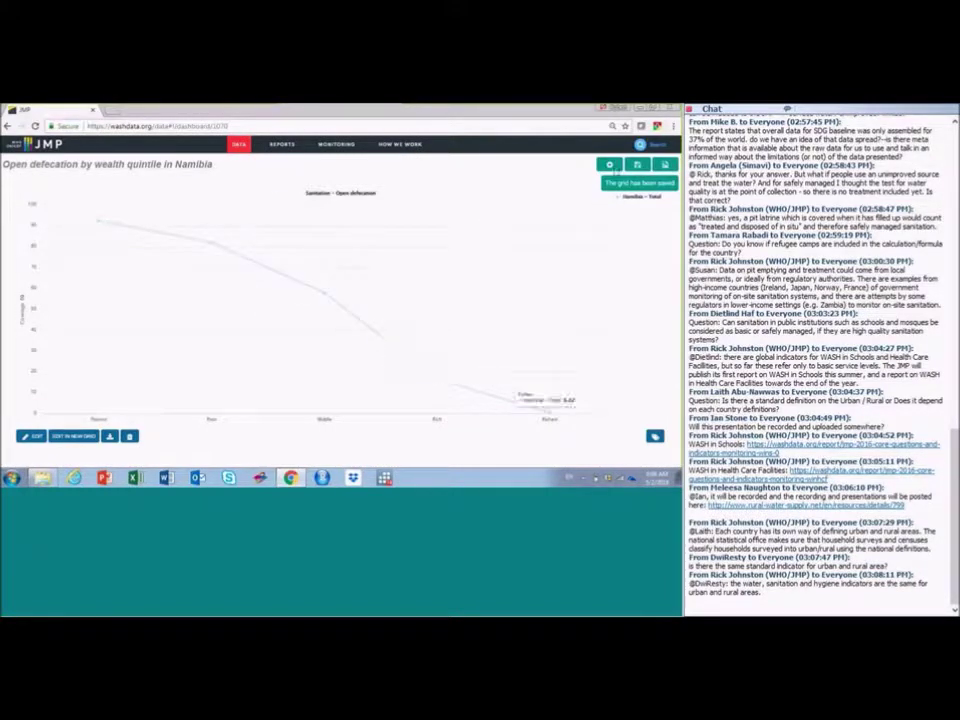
# Add a ladder chart to the grid showing only sanitation service levels for the World in 2015.
pyautogui.click(610, 165)
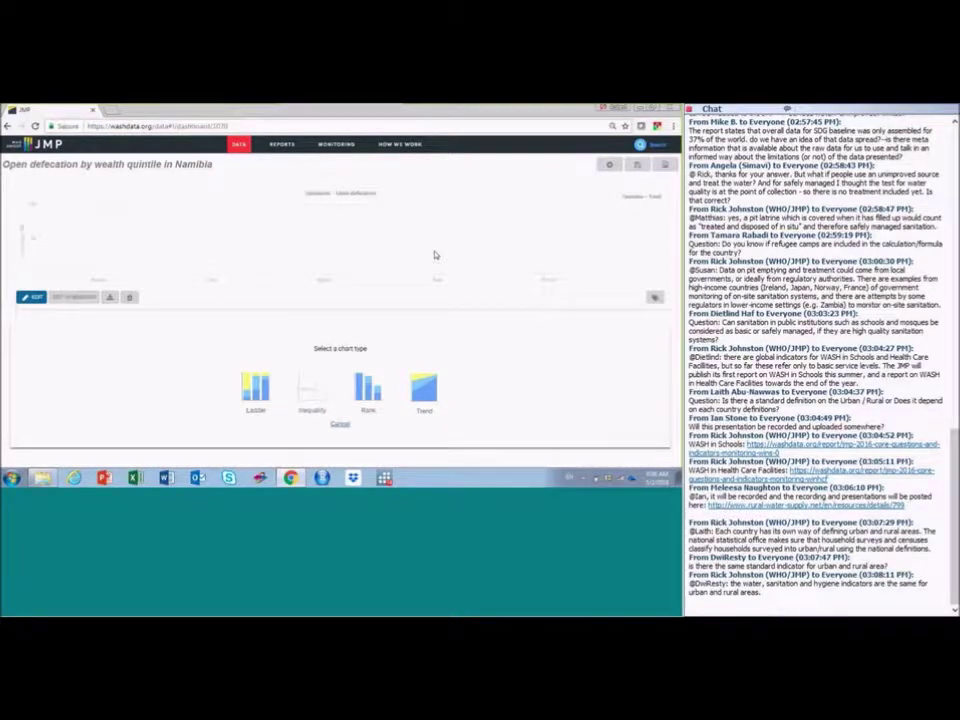
pyautogui.click(255, 388)
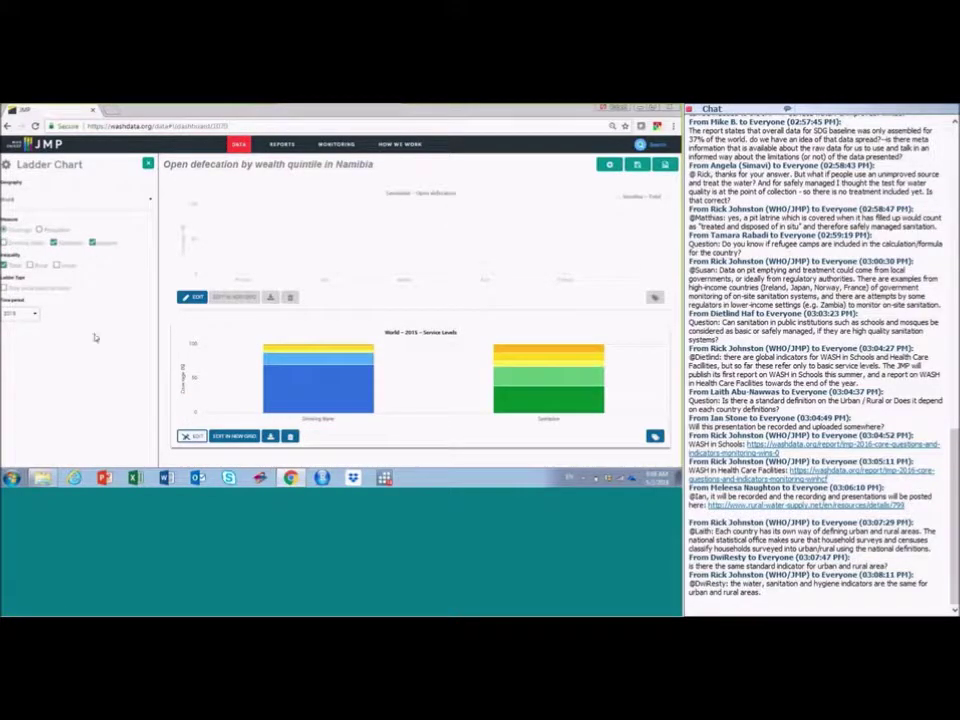
pyautogui.click(149, 164)
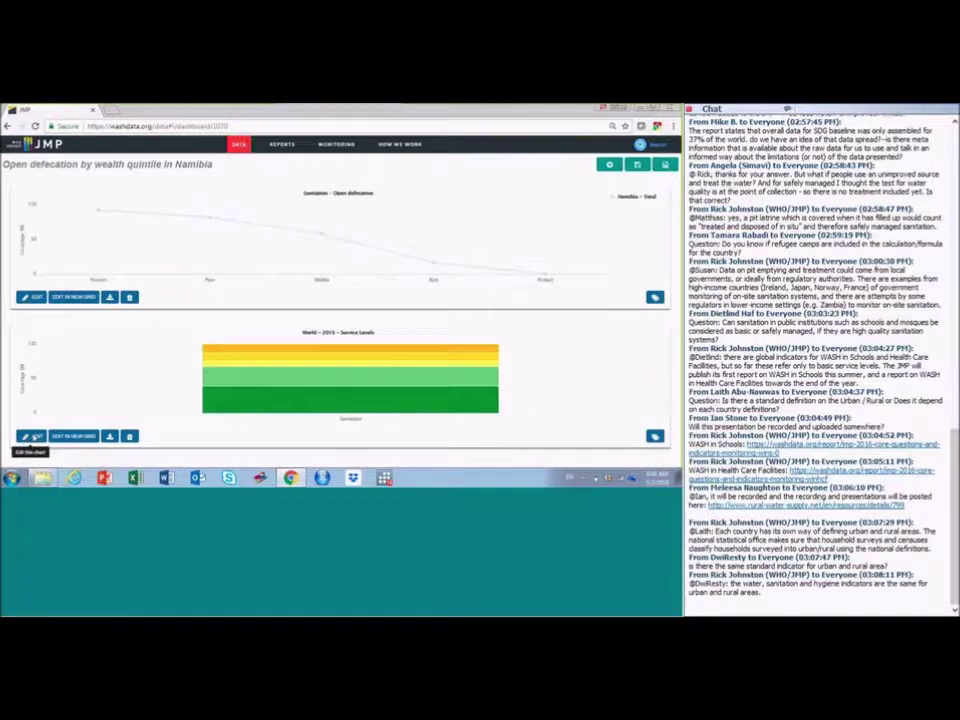
pyautogui.click(33, 437)
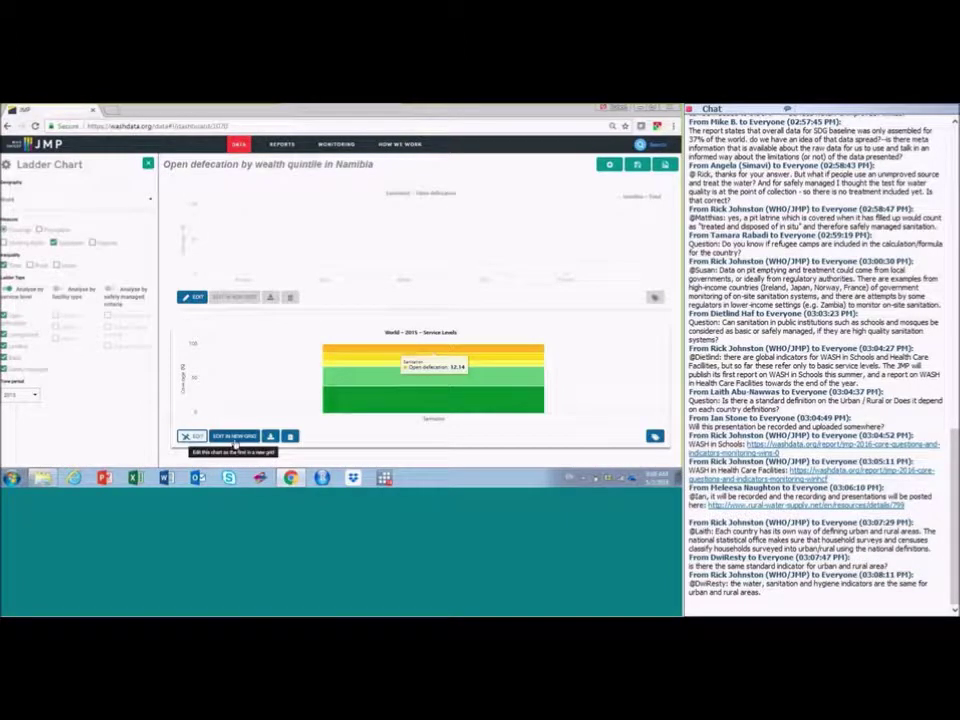
pyautogui.click(190, 437)
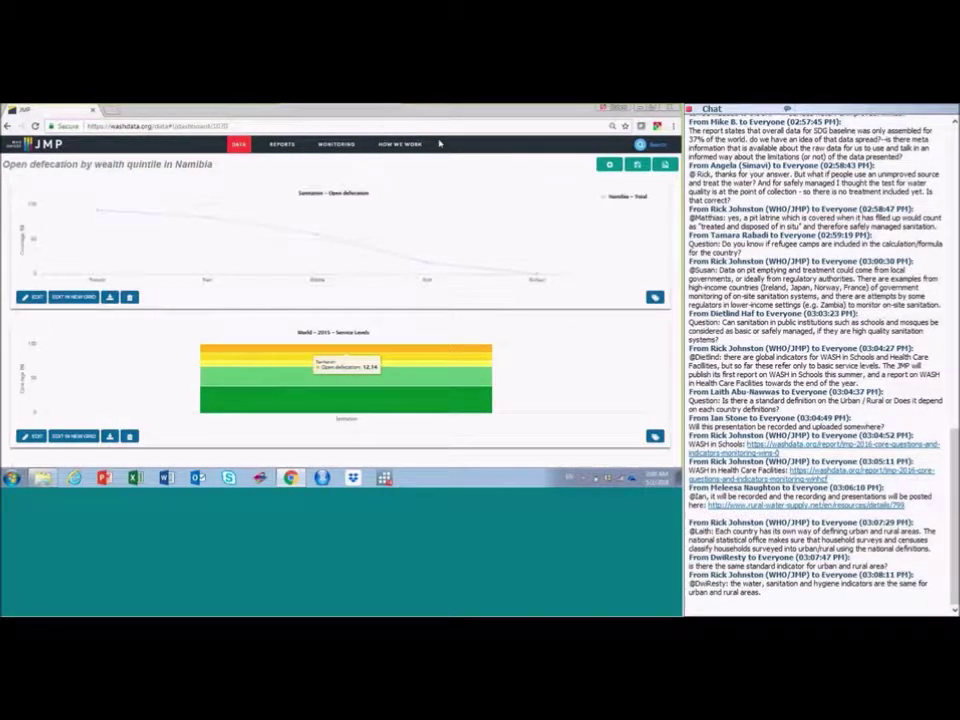
# Download the whole grid as an image from a narrowed browser window, and maximize the window again.
pyautogui.press('super+Down')
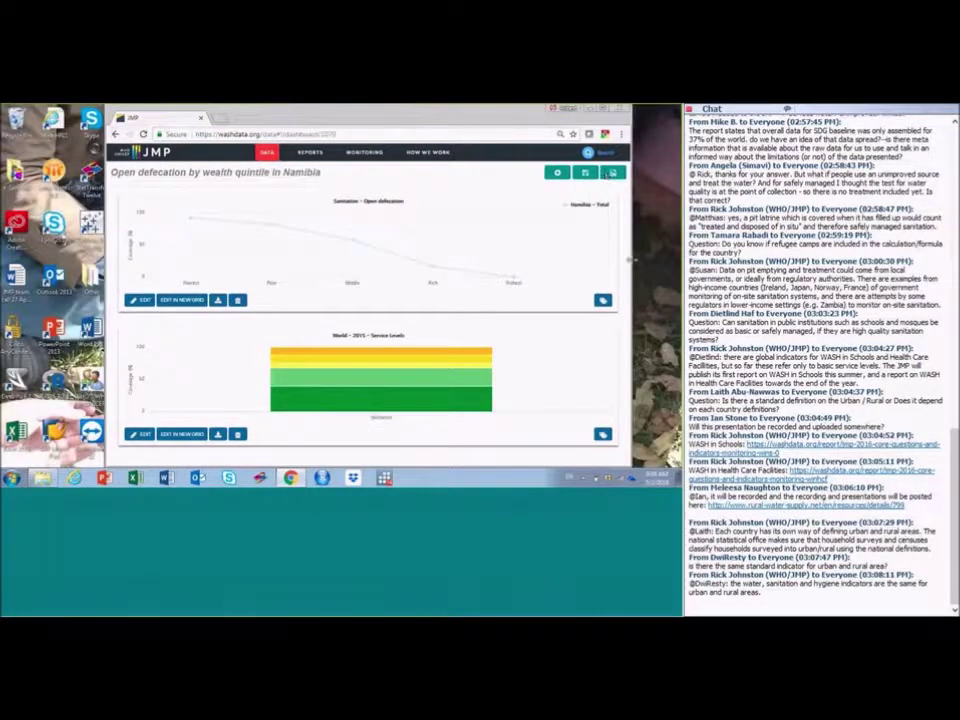
pyautogui.moveTo(631, 260); pyautogui.dragTo(475, 260)
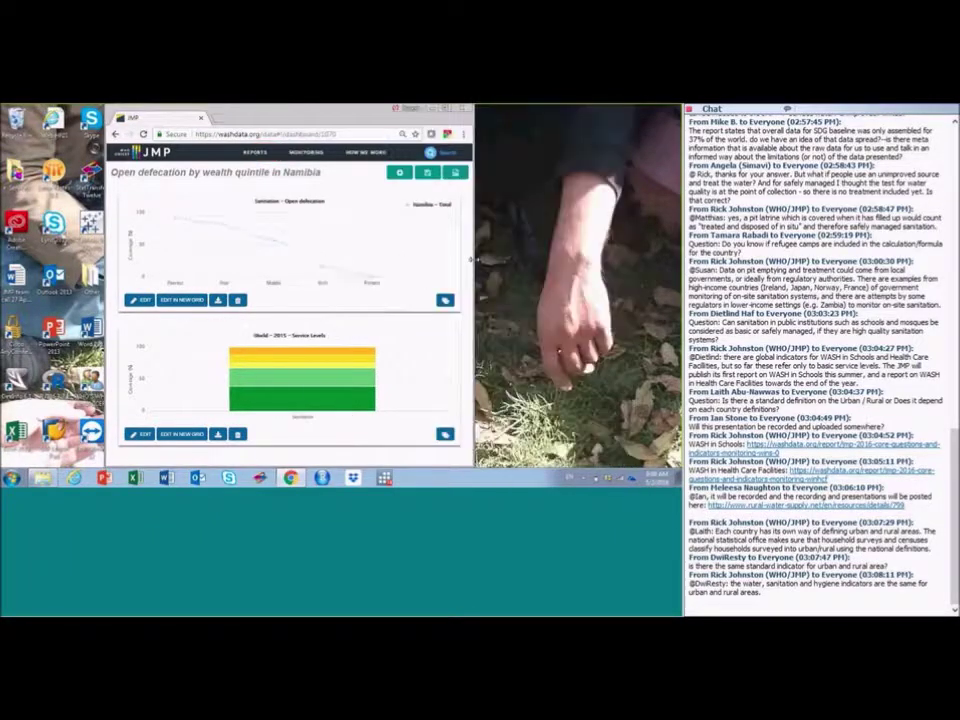
pyautogui.click(455, 172)
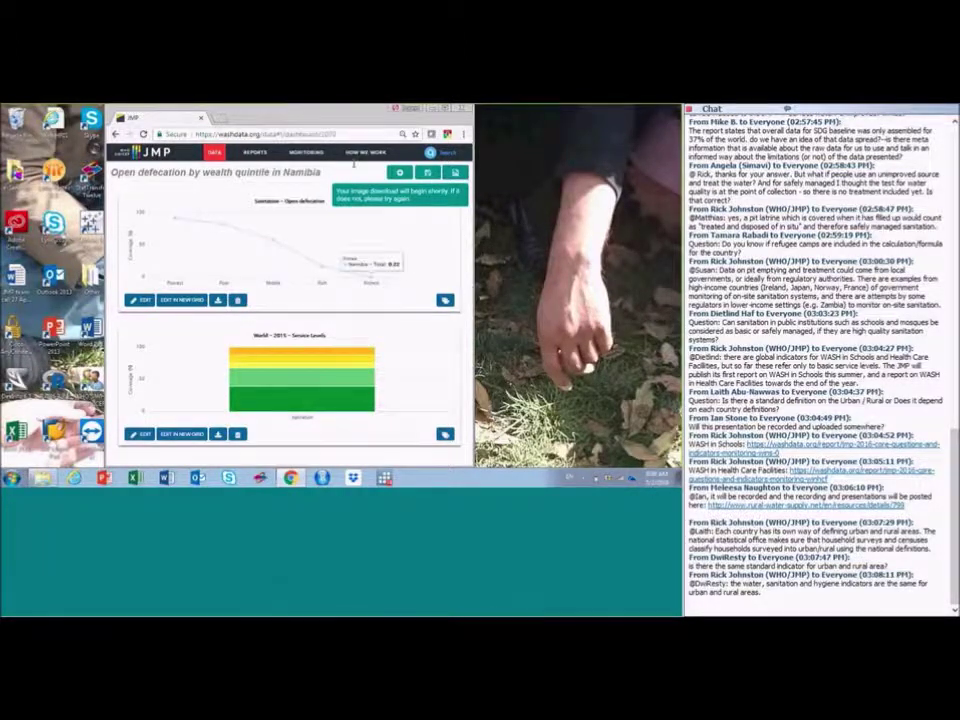
pyautogui.moveTo(304, 122); pyautogui.dragTo(325, 150)
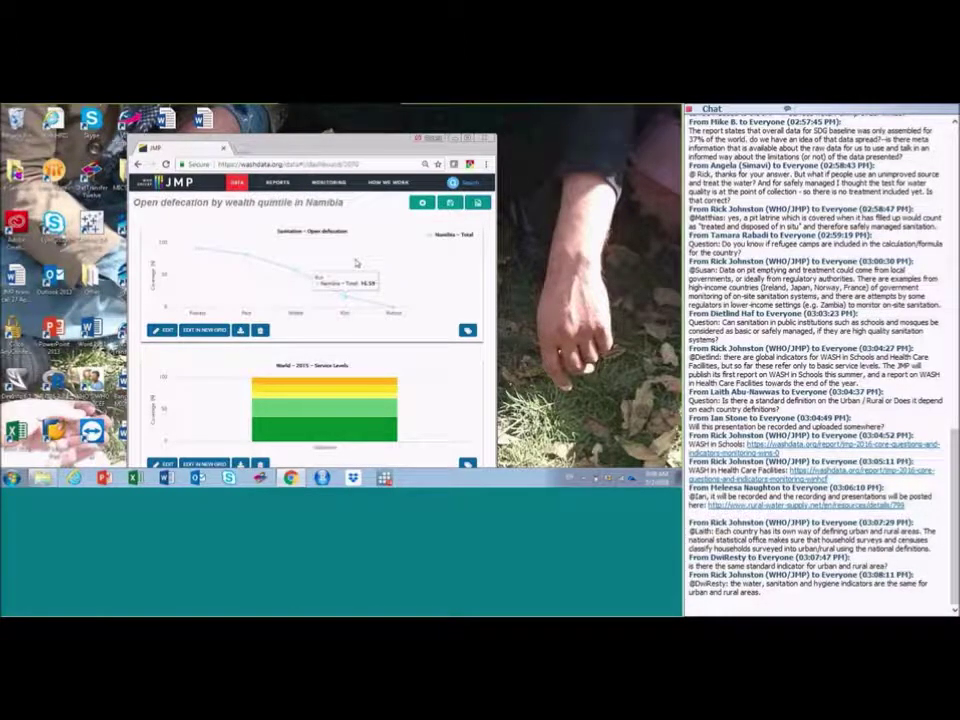
pyautogui.click(467, 141)
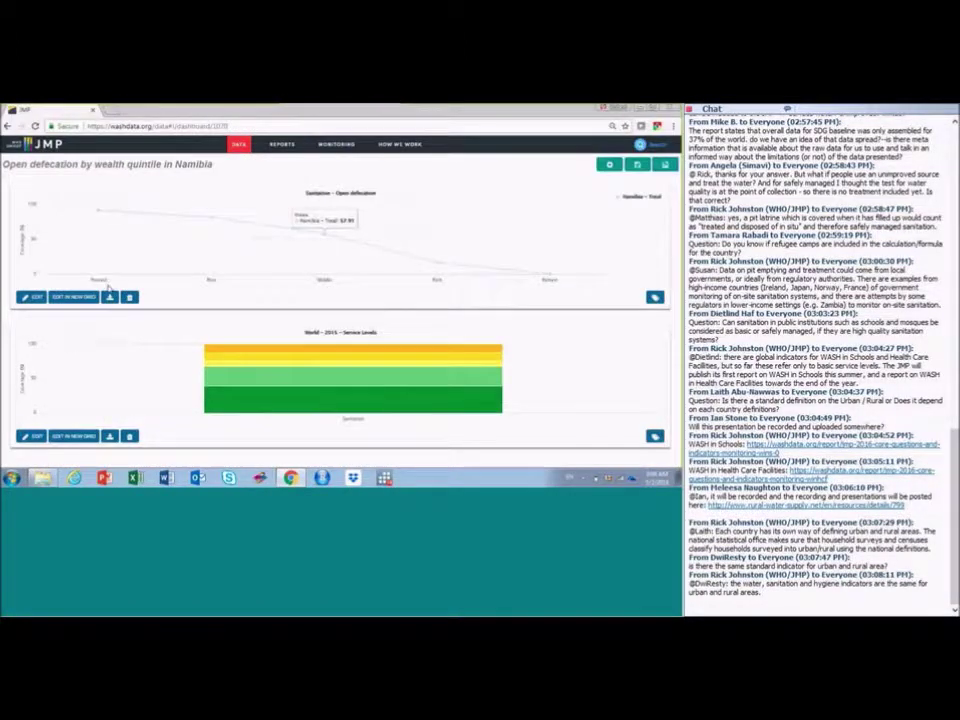